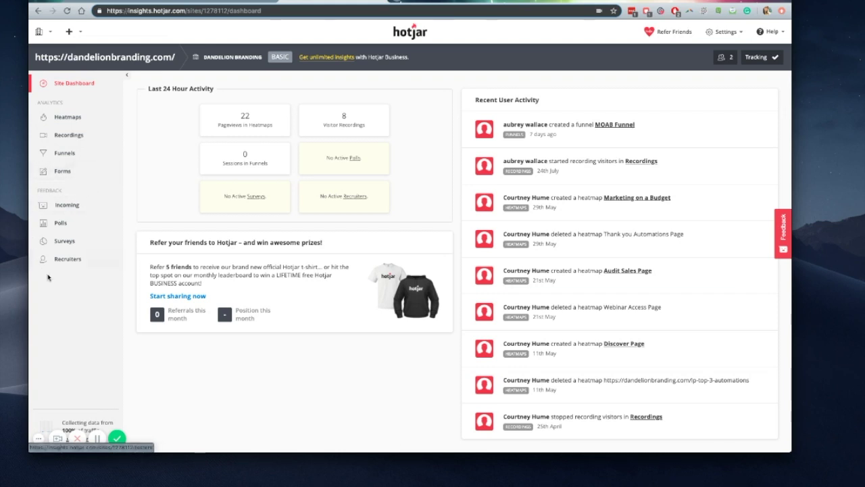
Open the Discover Page heatmap and examine where visitors click on the page.
left_click(87, 117)
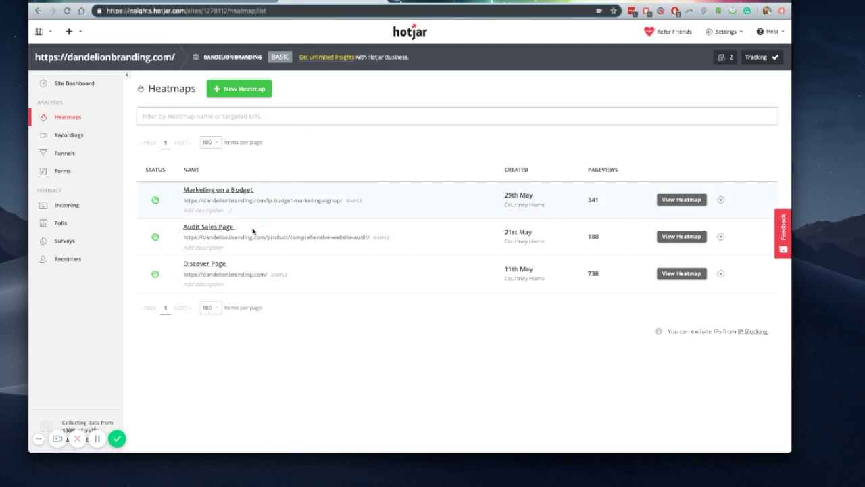
left_click(205, 264)
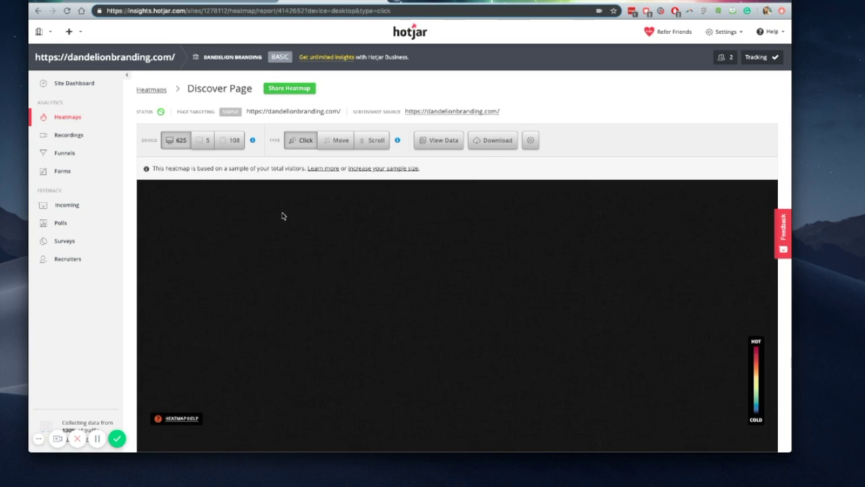
scroll(575, 187, "down", 1)
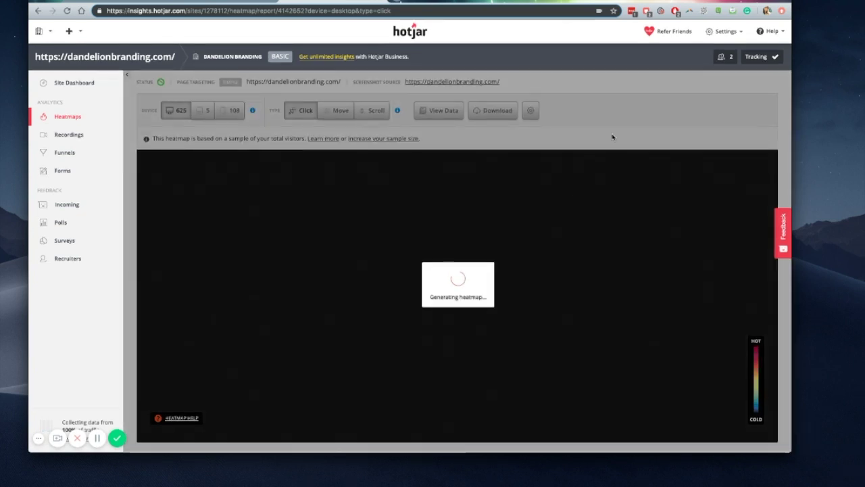
scroll(613, 137, "down", 2)
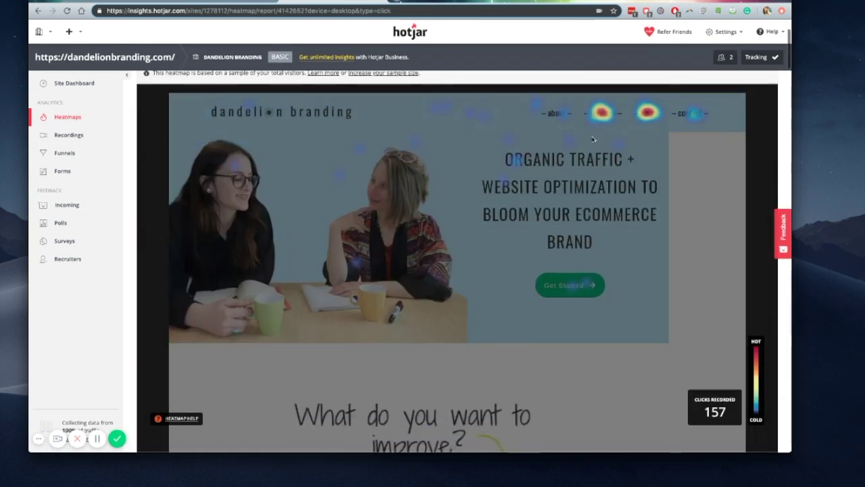
scroll(147, 251, "down", 3)
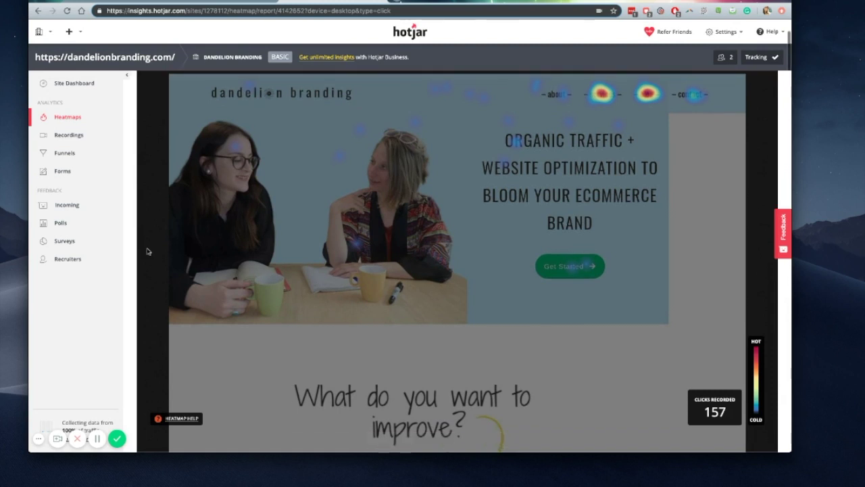
scroll(147, 251, "down", 5)
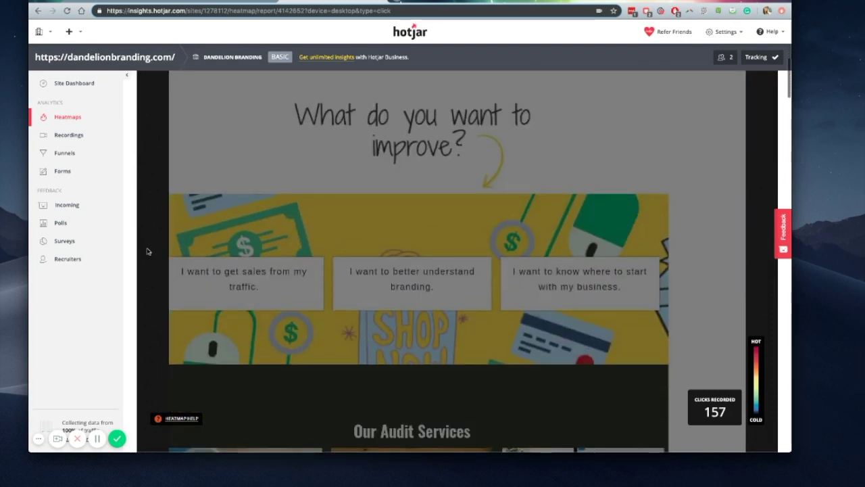
scroll(147, 251, "down", 5)
scroll(147, 251, "up", 15)
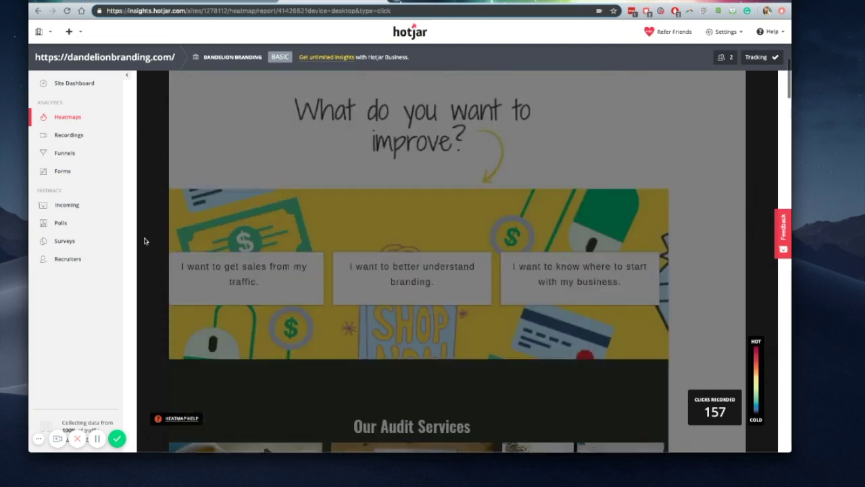
Switch the Discover Page heatmap to Scroll, examine how far visitors get down to the footer, and select the mobile device view.
left_click(374, 140)
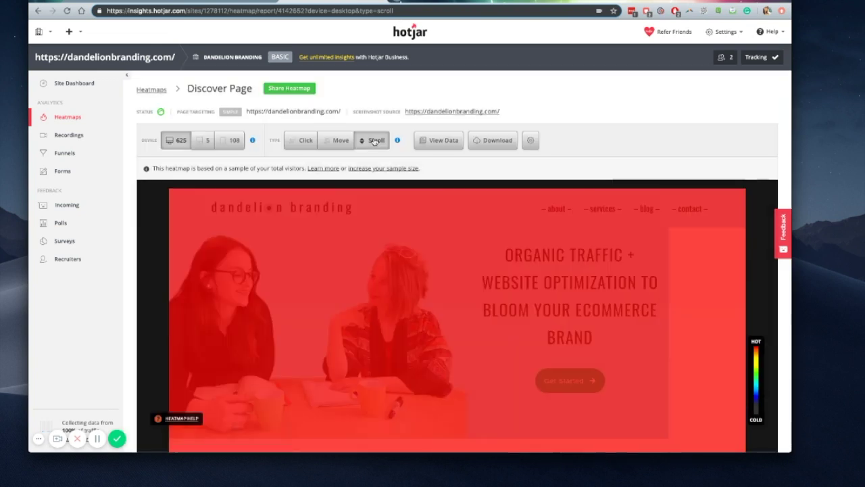
scroll(140, 249, "down", 3)
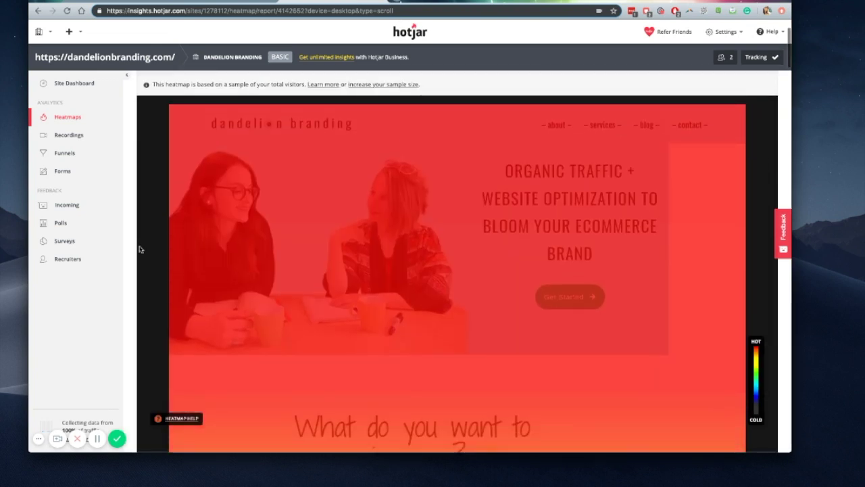
scroll(140, 250, "down", 4)
scroll(140, 250, "down", 2)
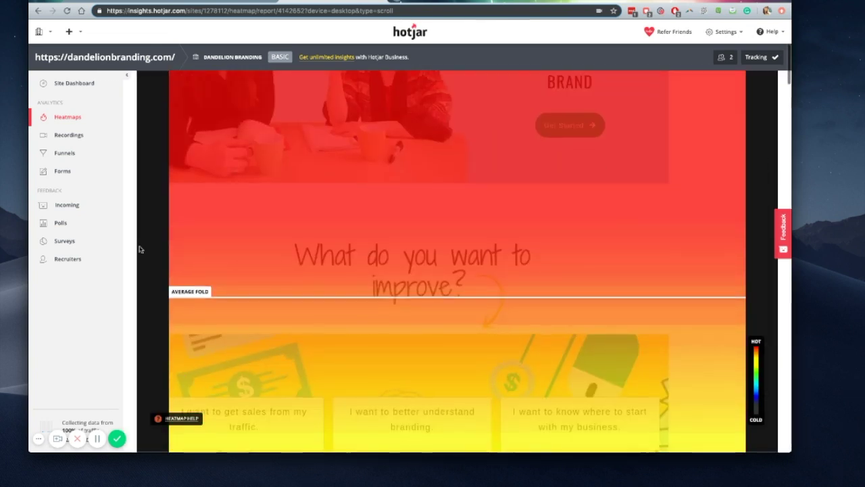
scroll(139, 250, "down", 3)
scroll(140, 249, "down", 2)
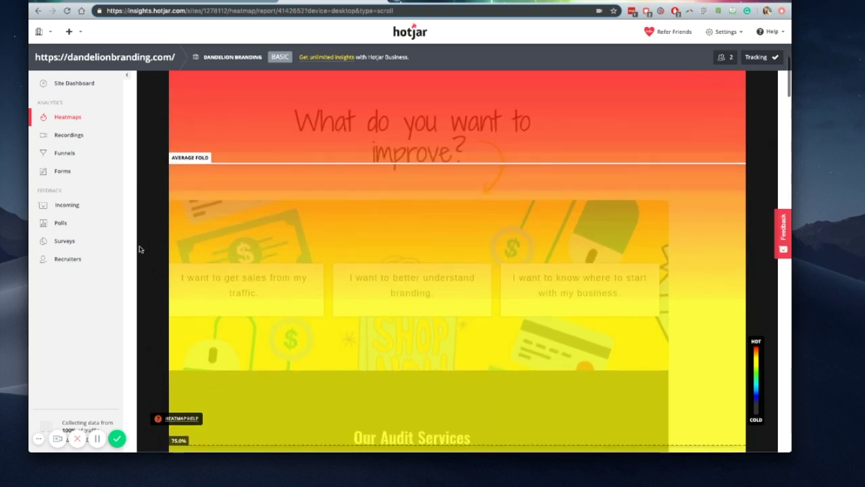
scroll(140, 250, "down", 3)
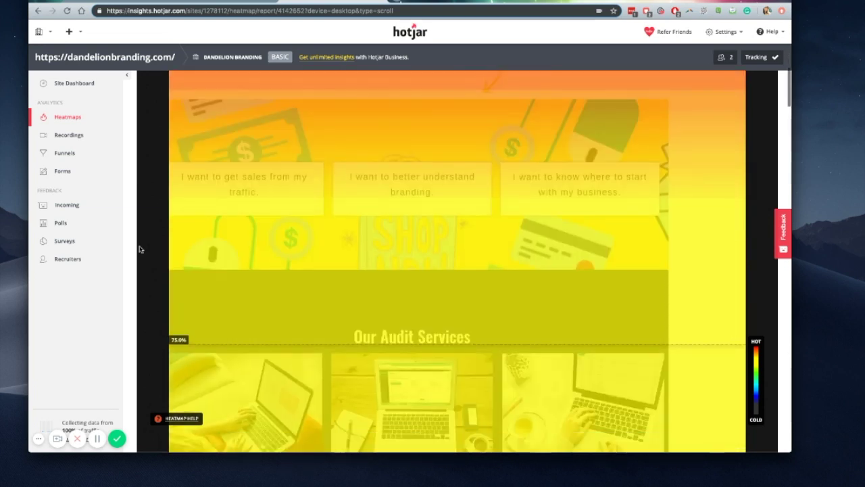
scroll(140, 249, "down", 3)
scroll(140, 250, "down", 3)
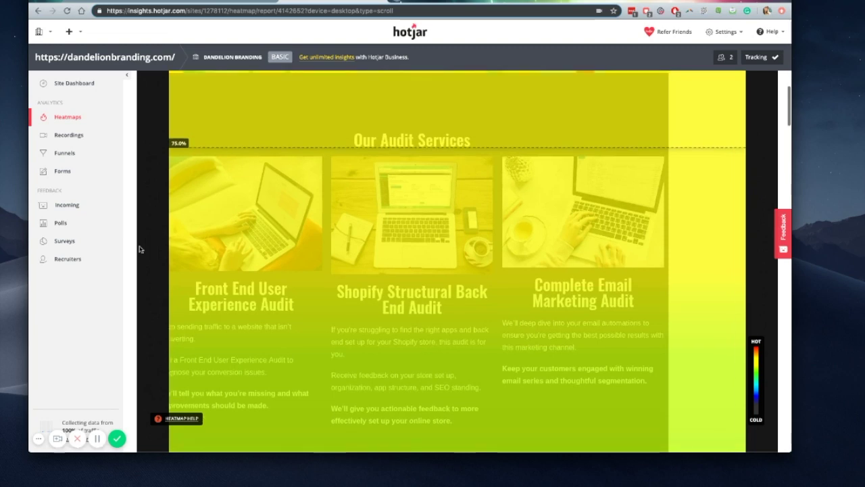
scroll(140, 250, "down", 2)
scroll(315, 317, "down", 3)
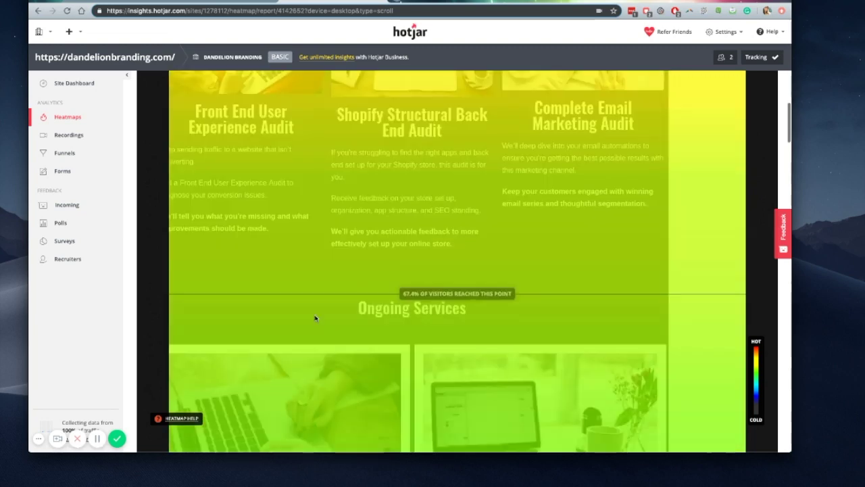
scroll(315, 317, "down", 6)
scroll(314, 317, "down", 20)
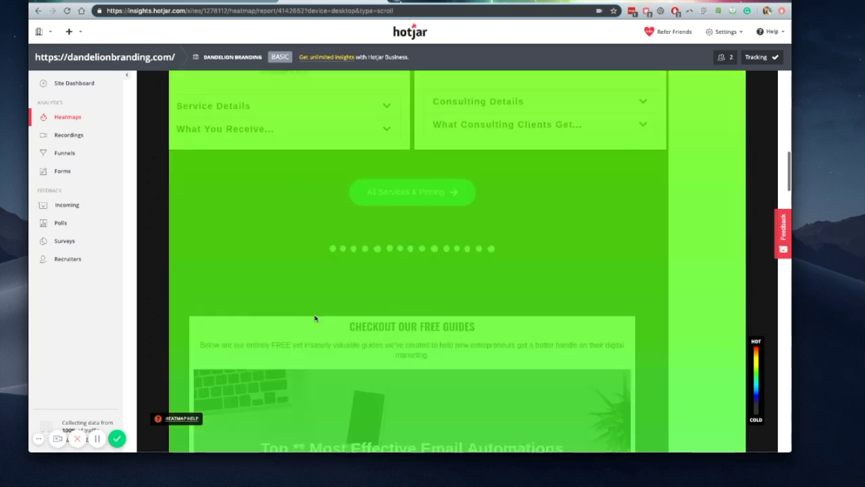
scroll(315, 317, "down", 20)
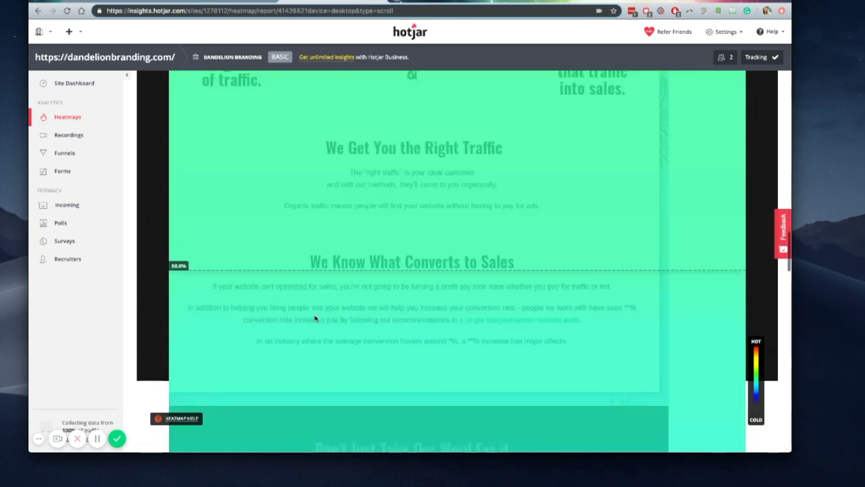
scroll(315, 318, "down", 12)
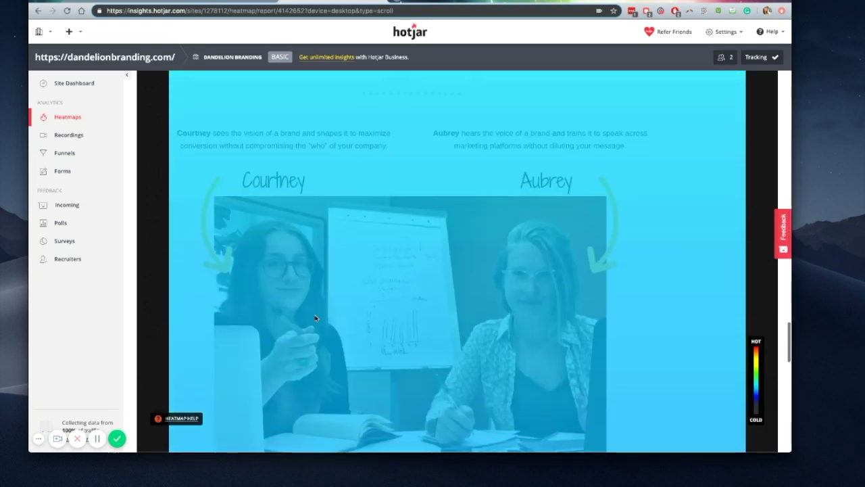
scroll(275, 326, "down", 10)
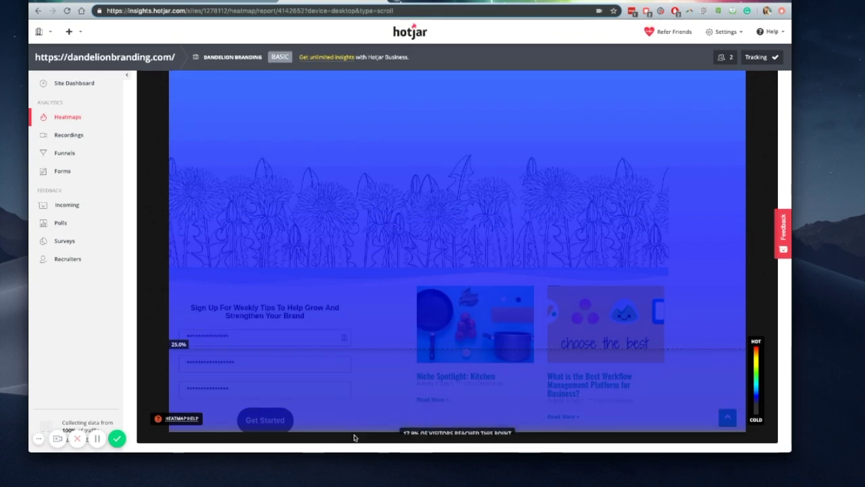
scroll(344, 345, "up", 20)
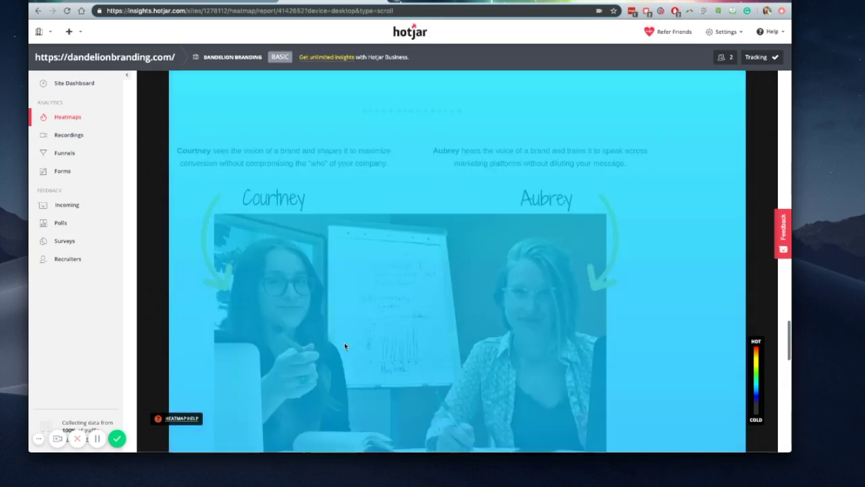
scroll(344, 345, "up", 20)
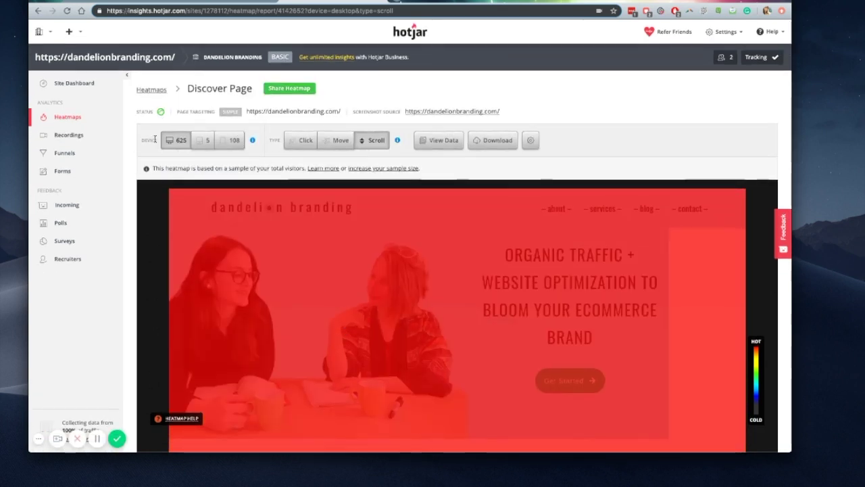
left_click(238, 140)
Play the three-page, 6:41 visitor recording from 31 Jul, 05:01 am, pause it, and return to the recordings list.
left_click(71, 136)
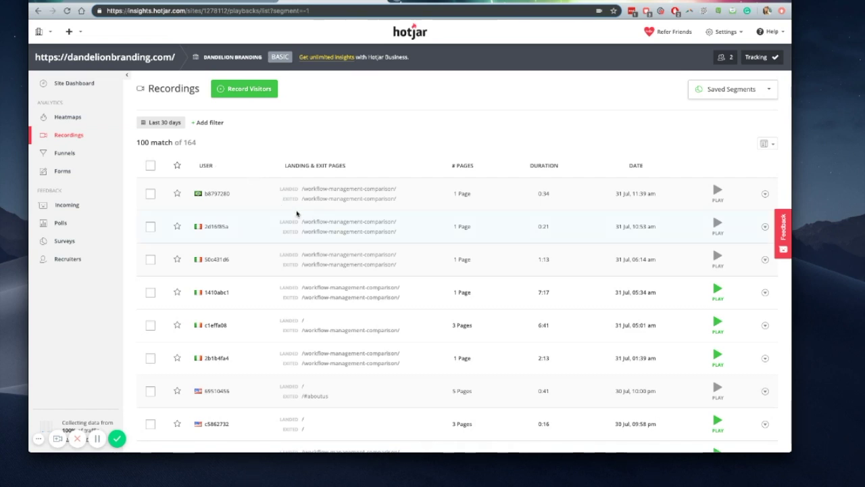
scroll(325, 218, "down", 1)
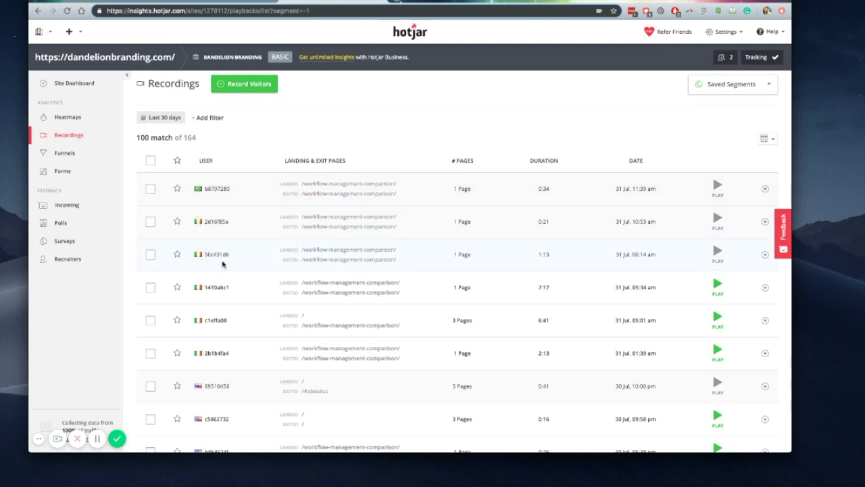
scroll(223, 264, "down", 2)
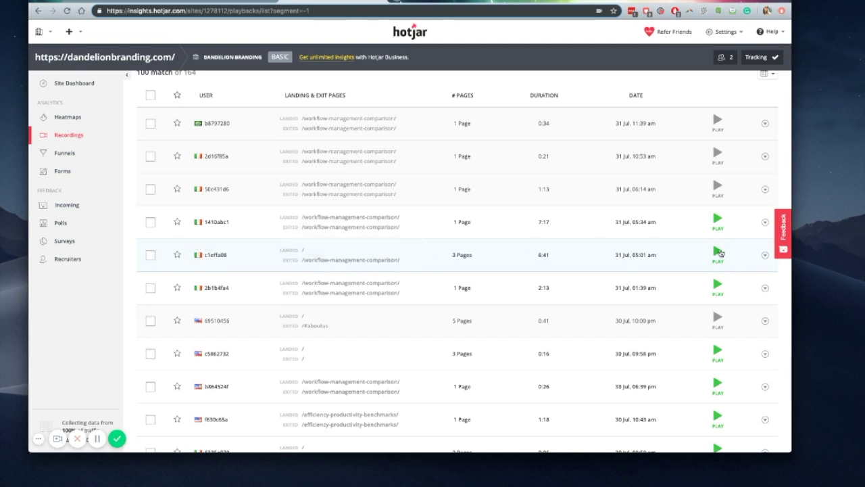
left_click(718, 253)
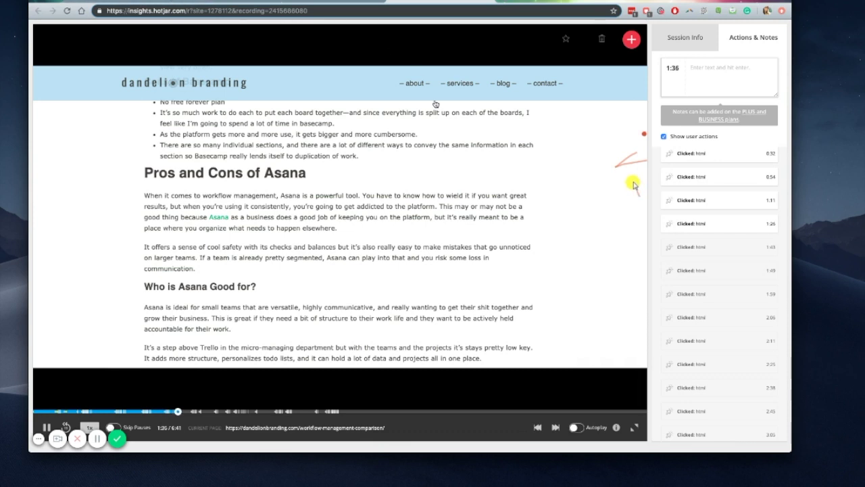
left_click(46, 426)
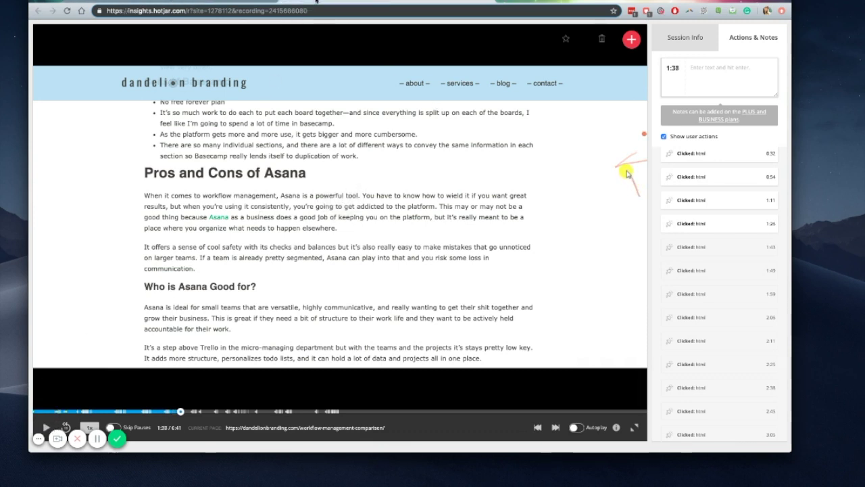
key("super+bracketleft")
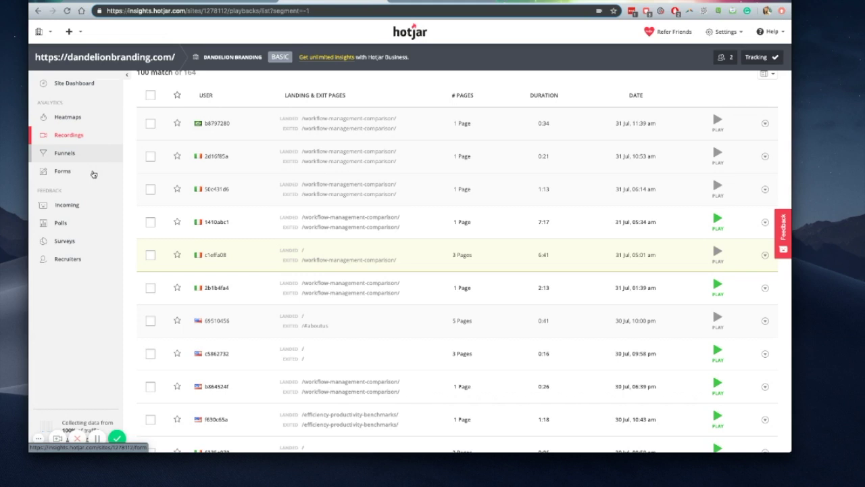
Open the Forms overview and view its previews for identifying problematic fields and for drop-offs and submission stats.
left_click(62, 171)
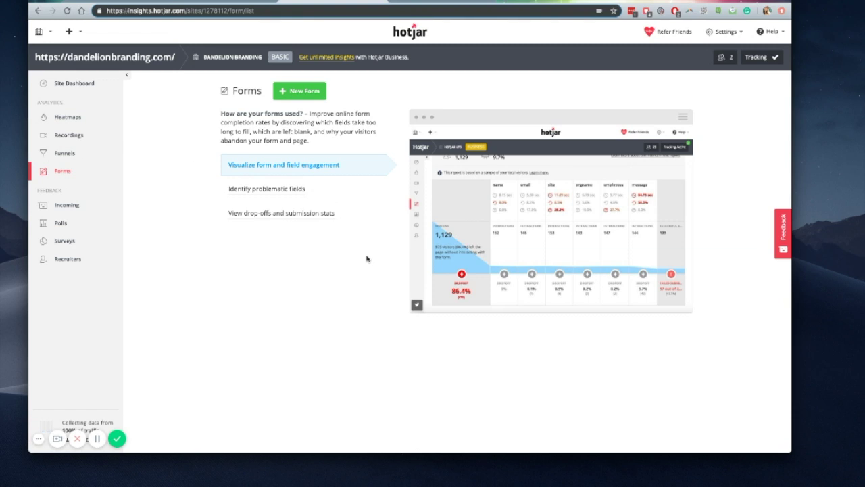
left_click(284, 192)
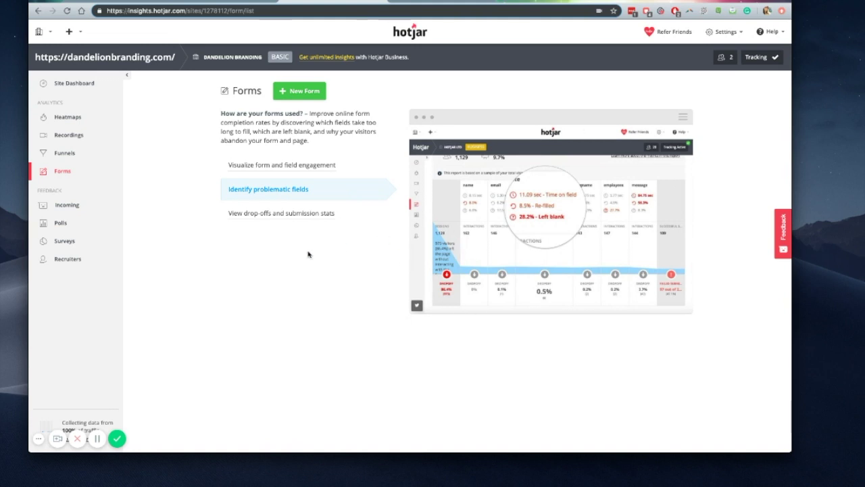
left_click(261, 214)
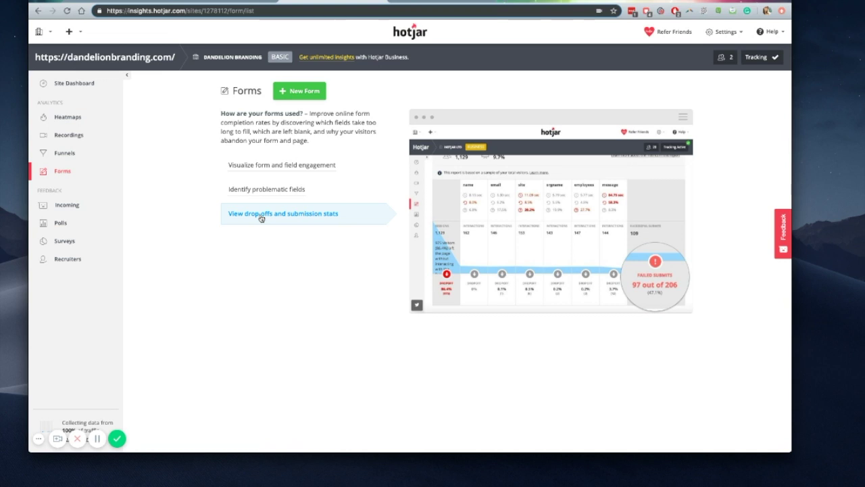
View the Incoming Feedback overview and open the Polls section.
left_click(68, 208)
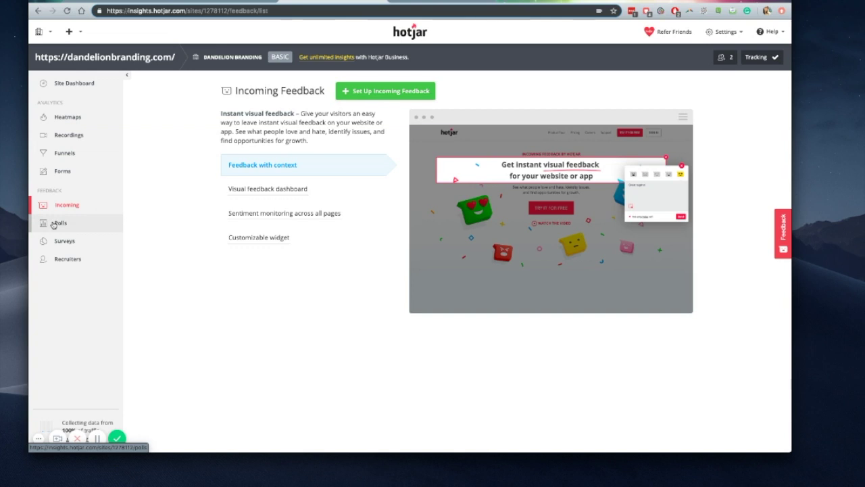
left_click(53, 224)
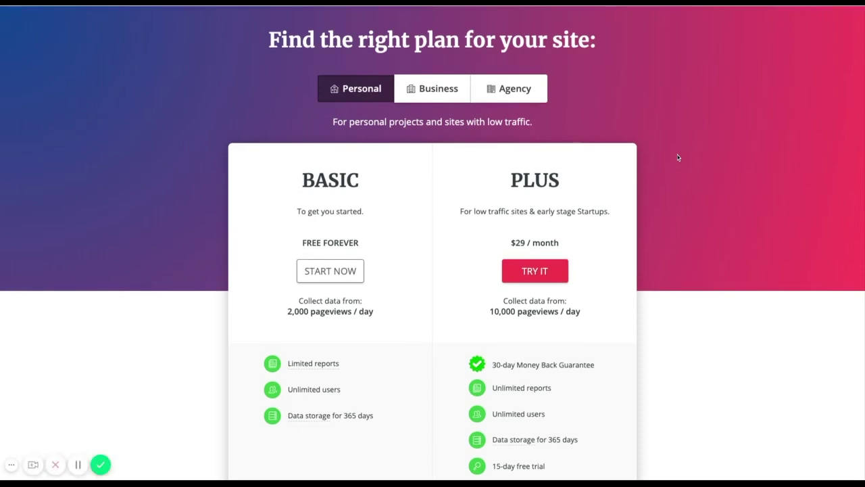
Compare the Basic and Plus personal plans on the pricing page, including their features and daily pageview limits.
scroll(678, 158, "down", 1)
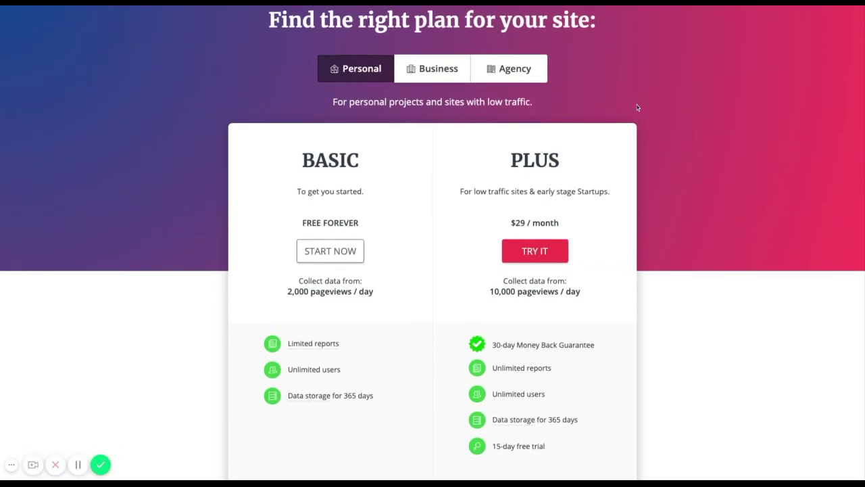
scroll(635, 104, "down", 1)
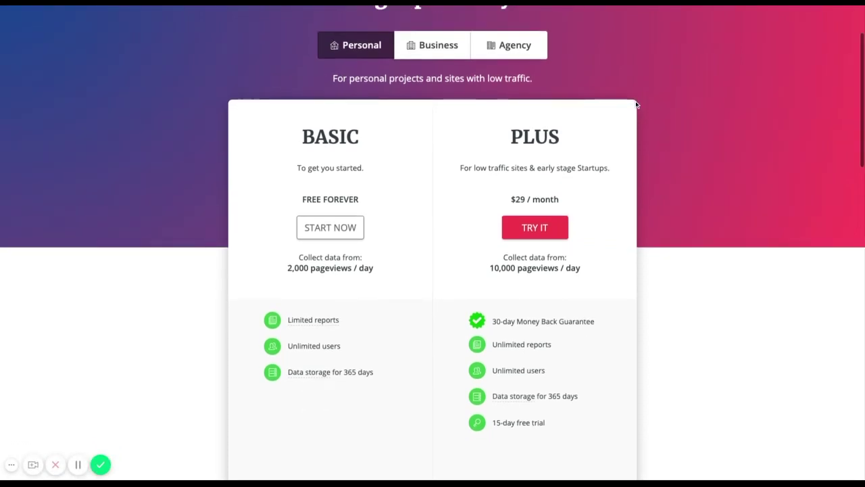
scroll(635, 104, "down", 1)
scroll(635, 104, "down", 1)
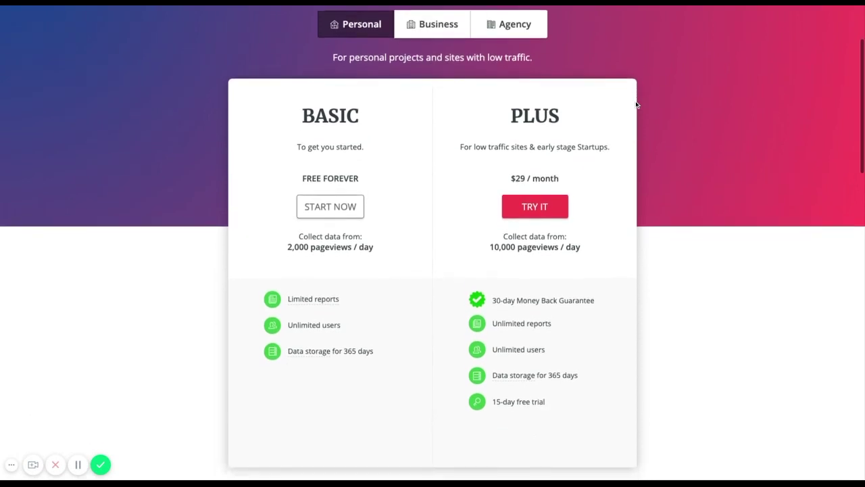
scroll(635, 104, "down", 2)
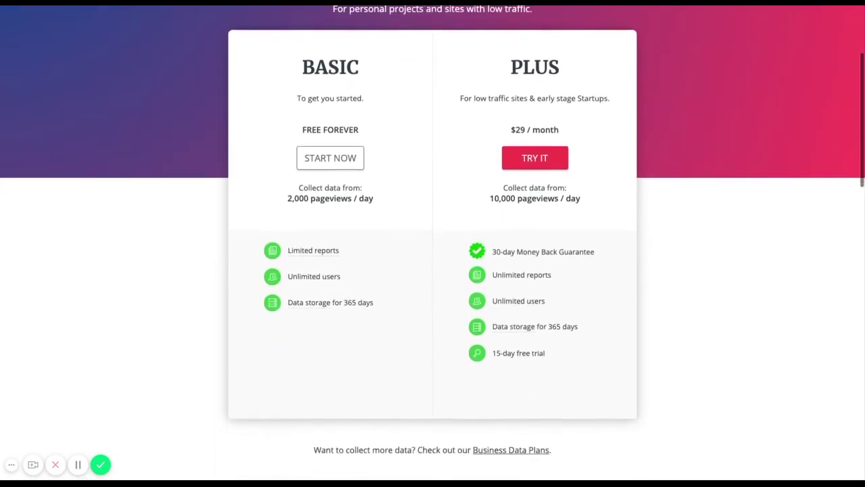
Show the Business plans and raise the daily pageviews slider to compare data limits and monthly prices.
scroll(433, 237, "up", 2)
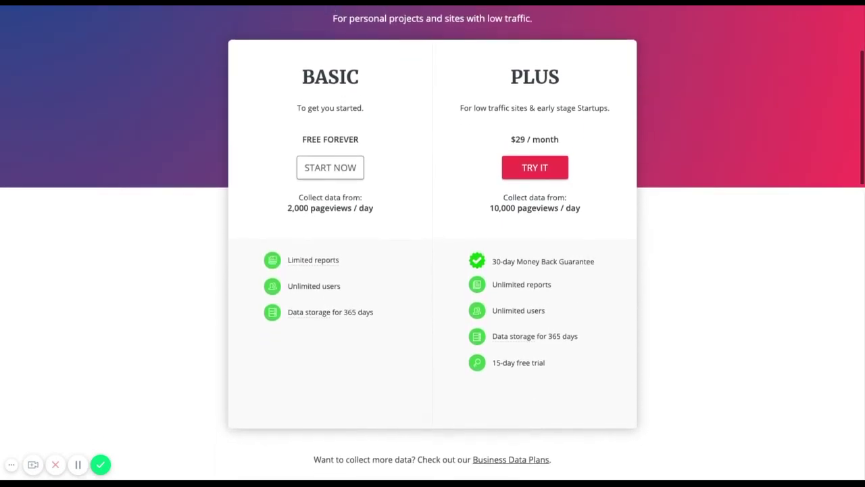
scroll(432, 237, "up", 3)
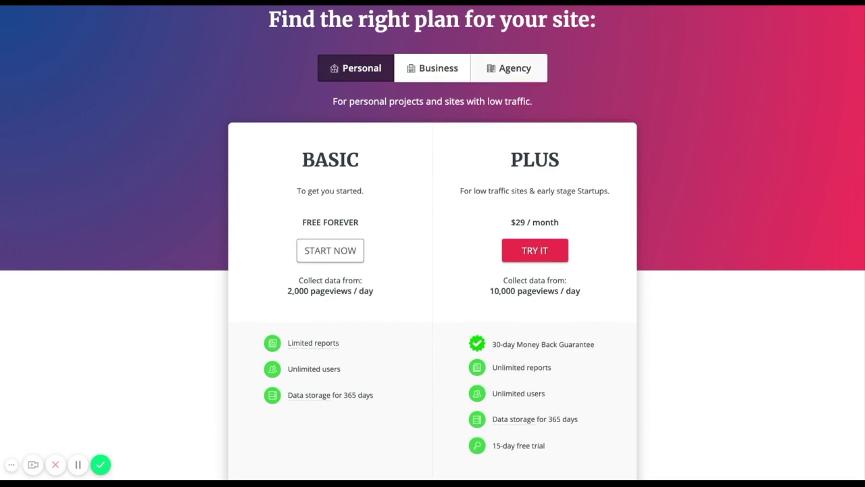
left_click(448, 68)
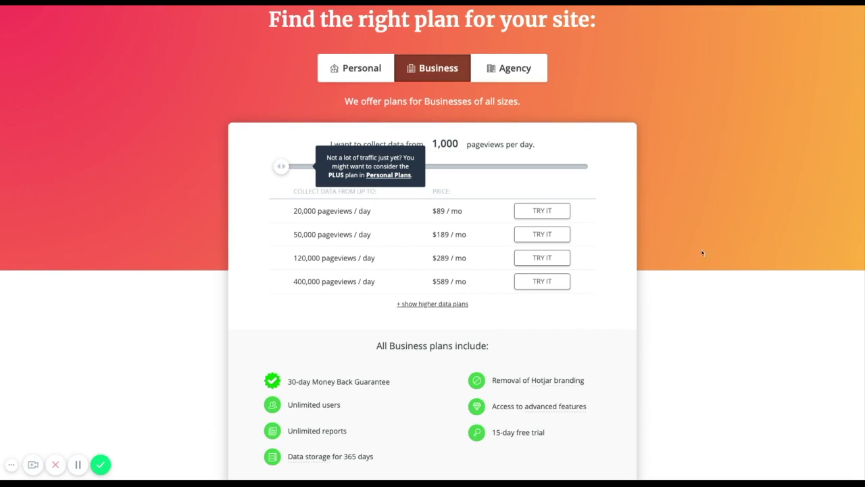
left_click(279, 168)
key("Right")
key("Right")
key("Right")
key("Right")
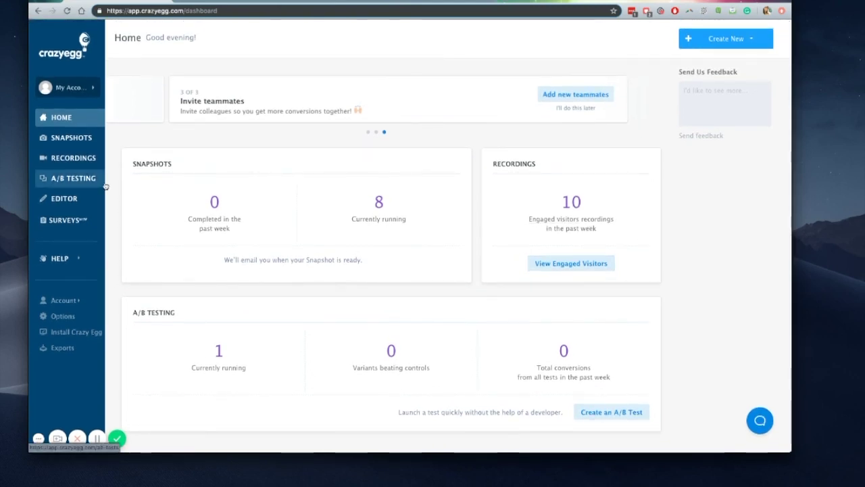
Switch to the Crazy Egg dashboard, open the snapshots and look through the list of running ones.
scroll(162, 165, "down", 1)
scroll(152, 155, "up", 1)
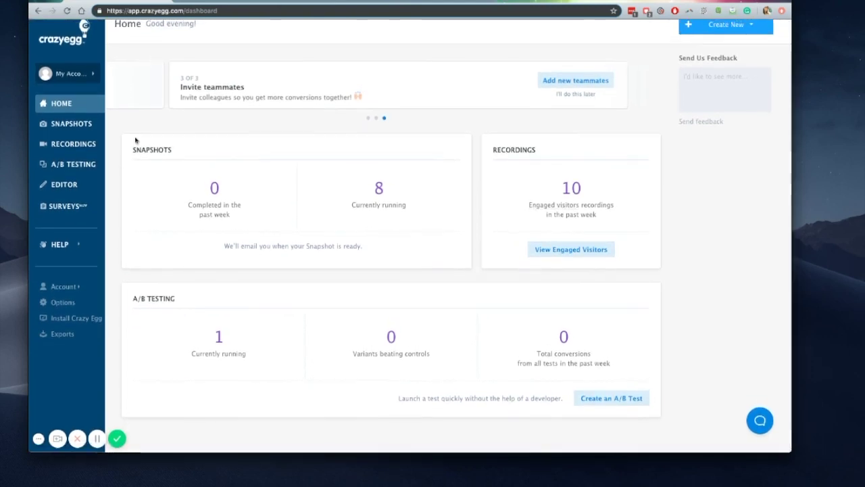
left_click(84, 125)
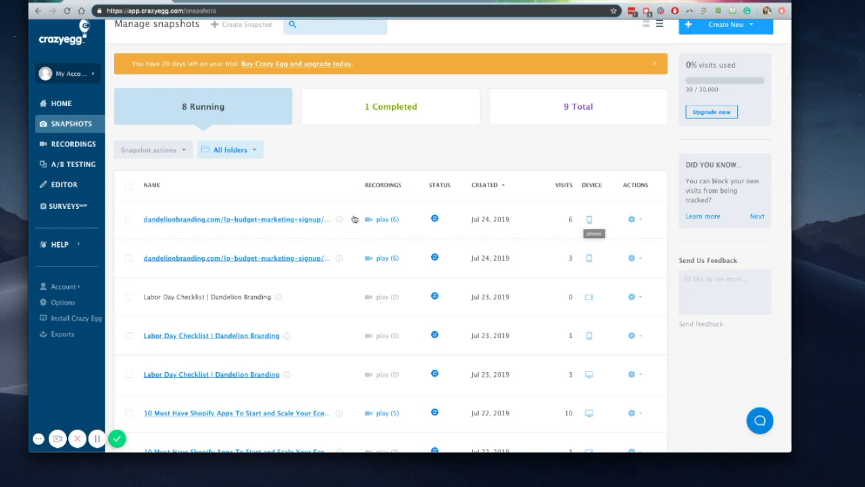
mouse_move(261, 225)
scroll(339, 157, "down", 1)
scroll(340, 157, "down", 2)
scroll(339, 158, "up", 4)
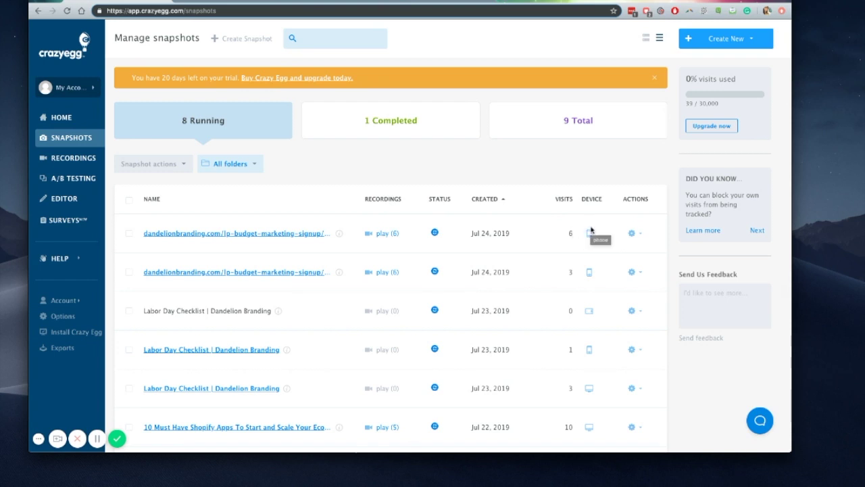
Open the first phone snapshot of the lp-budget-marketing-signup page and examine its heatmap from the page top to the guide signup form.
left_click(308, 228)
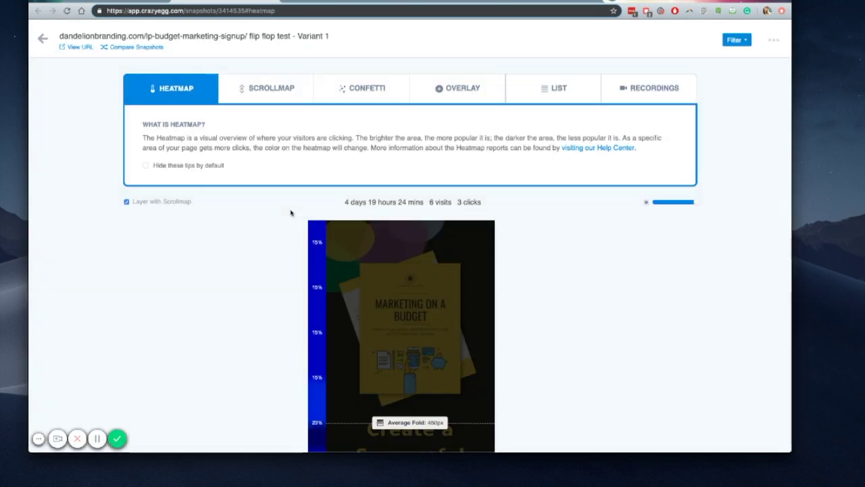
scroll(238, 201, "down", 3)
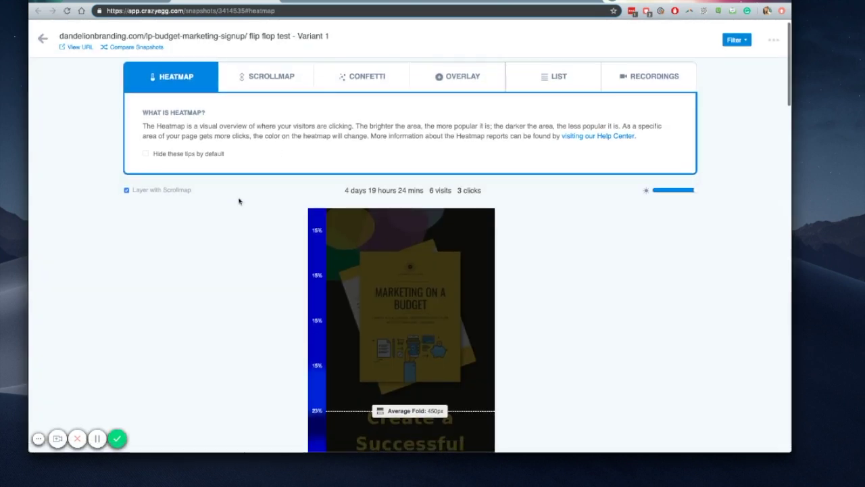
scroll(239, 201, "down", 3)
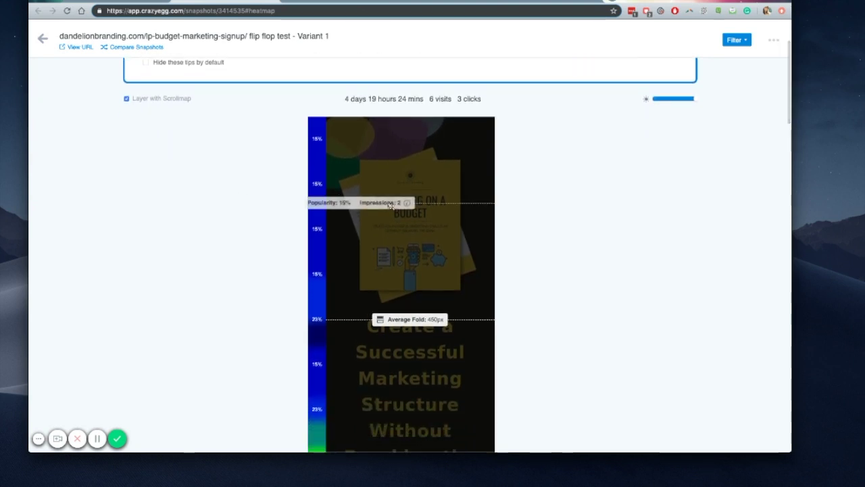
scroll(394, 205, "down", 1)
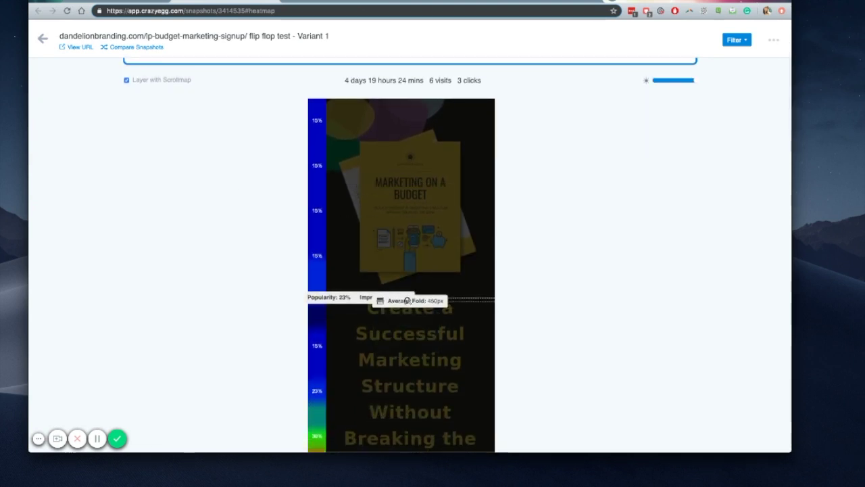
scroll(403, 281, "down", 1)
scroll(403, 280, "down", 5)
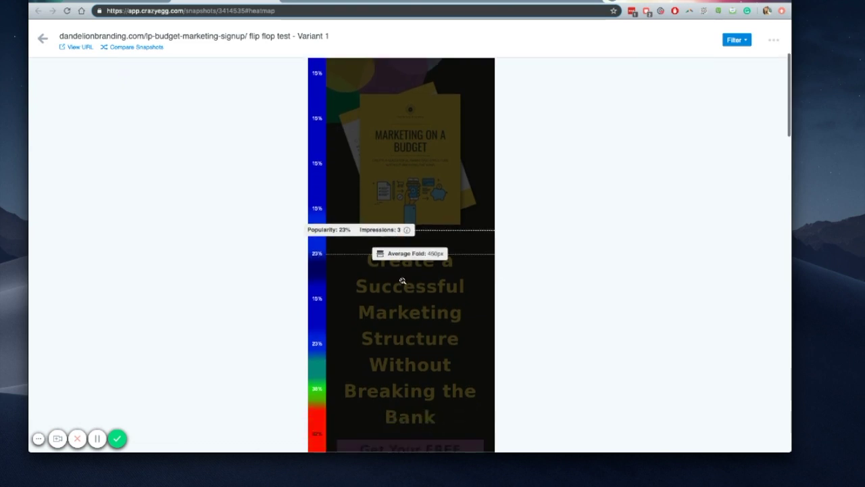
scroll(402, 280, "down", 2)
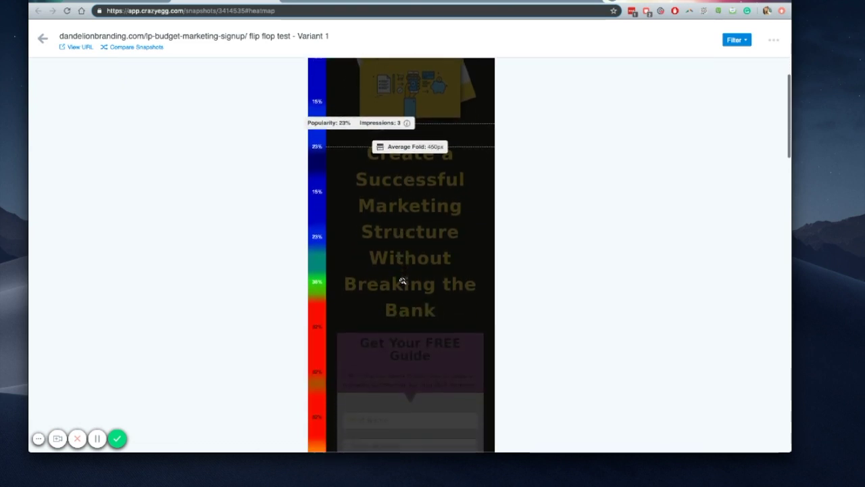
scroll(223, 275, "down", 2)
scroll(223, 275, "down", 2)
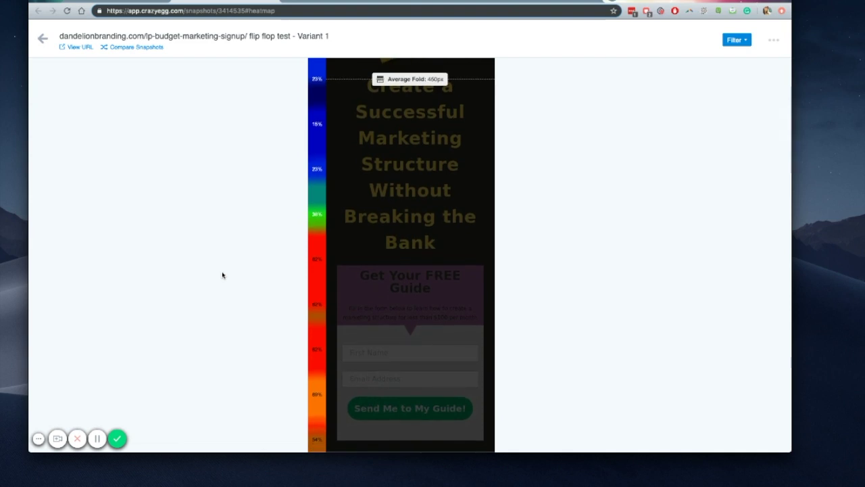
scroll(222, 275, "down", 1)
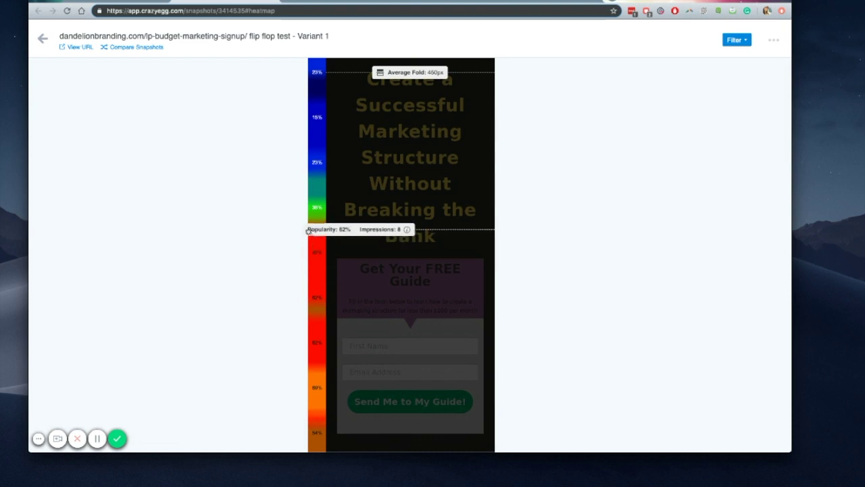
Examine the heatmap's layered scroll popularity from the signup form through the four marketing criteria to the second form and FAQ.
scroll(313, 258, "down", 3)
scroll(313, 258, "down", 5)
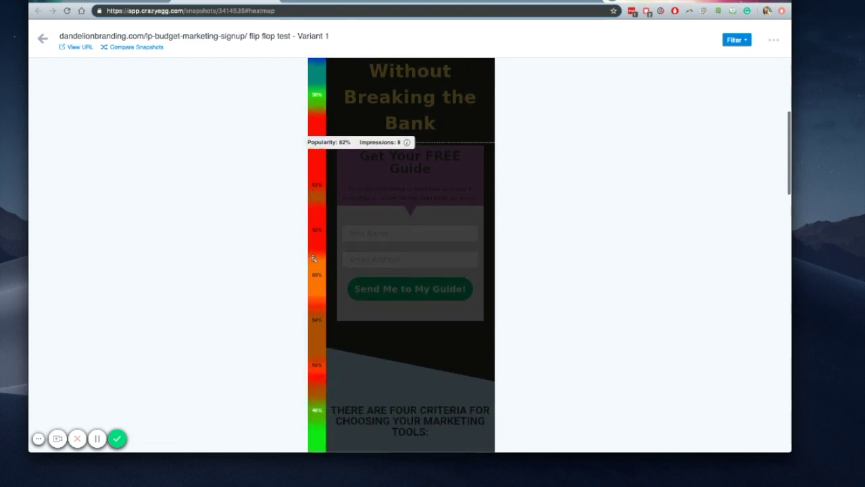
scroll(349, 253, "down", 2)
scroll(396, 274, "down", 5)
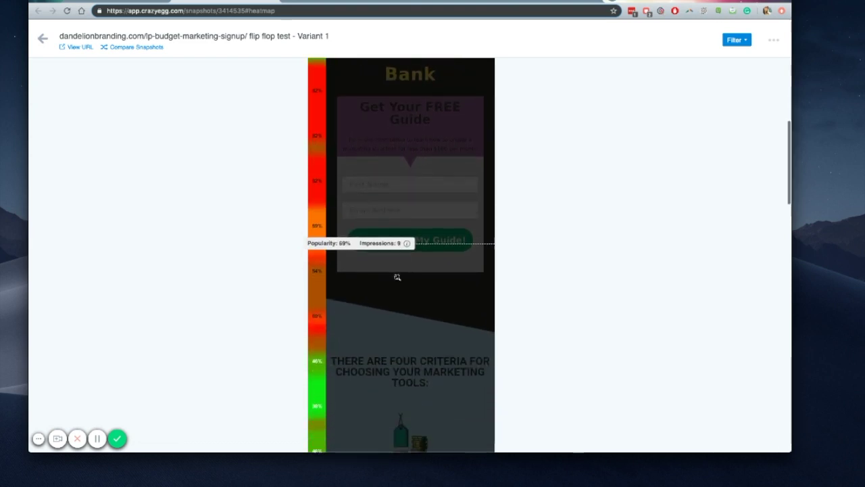
scroll(396, 277, "down", 4)
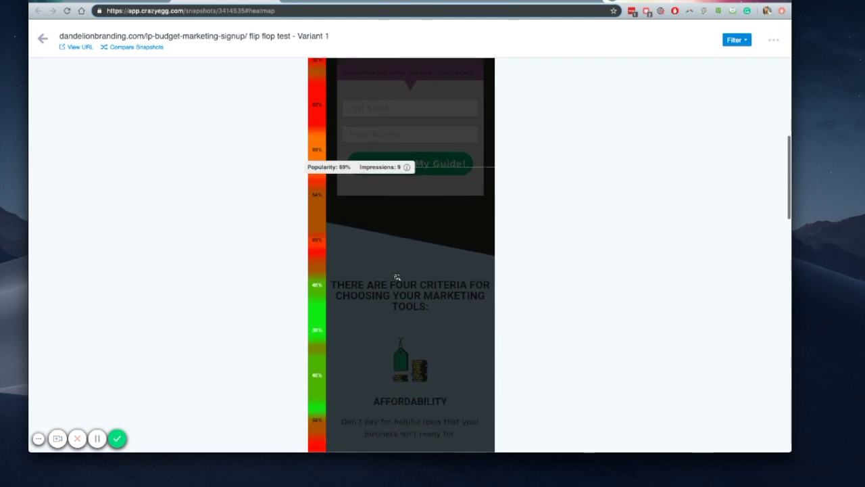
scroll(397, 277, "down", 9)
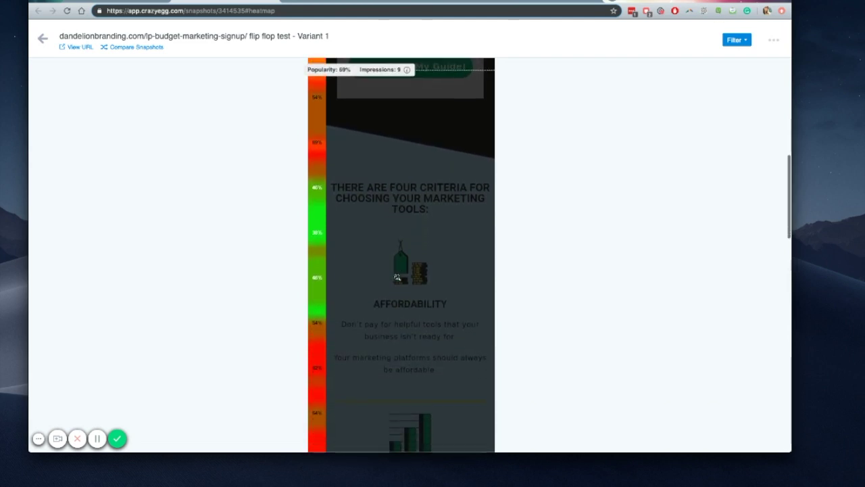
scroll(396, 277, "down", 8)
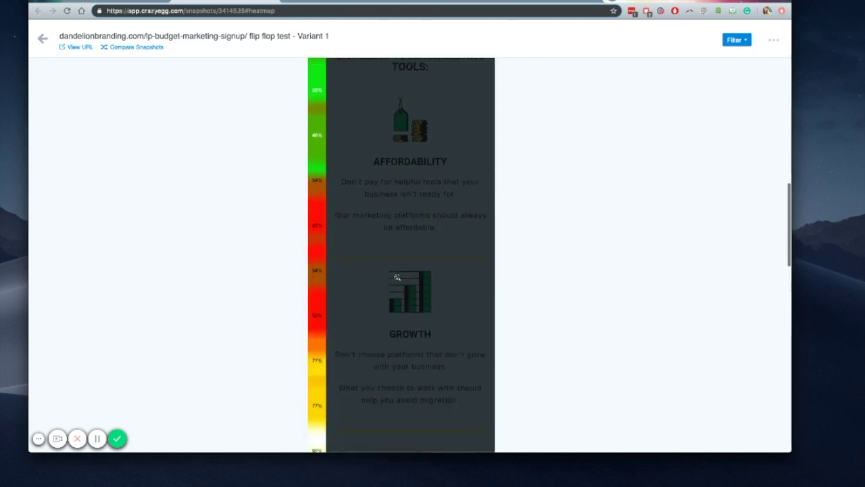
scroll(350, 362, "down", 3)
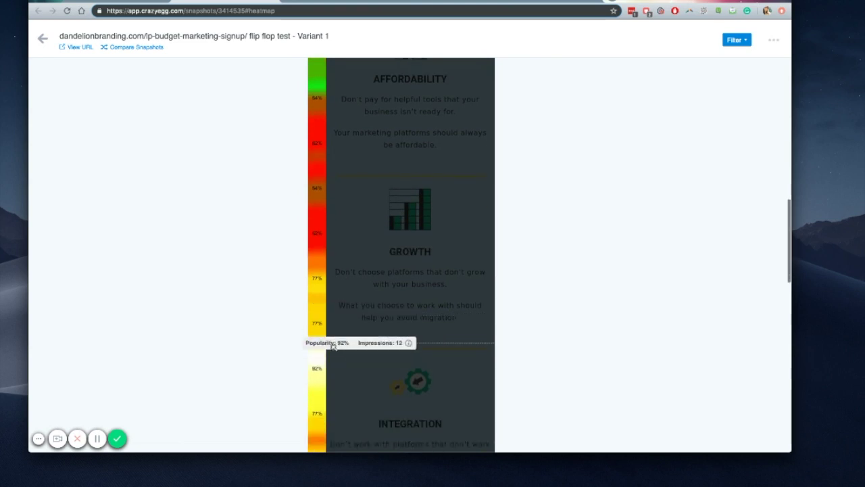
scroll(323, 348, "down", 2)
scroll(322, 348, "down", 5)
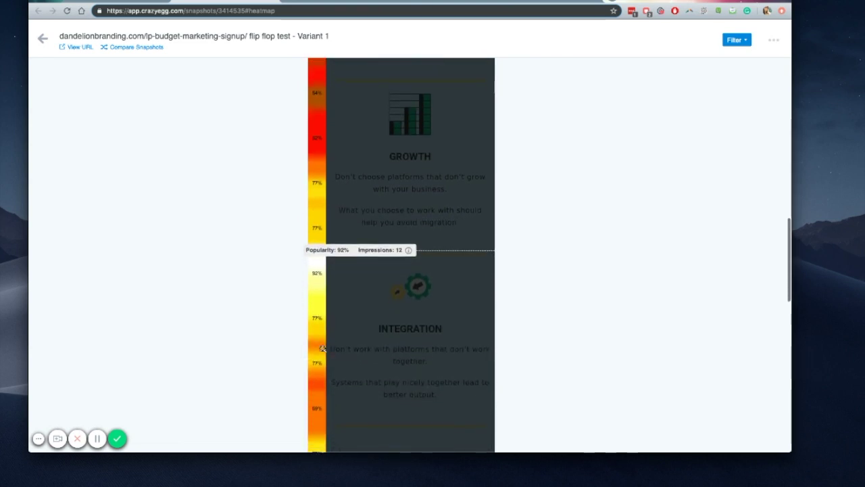
scroll(259, 277, "down", 4)
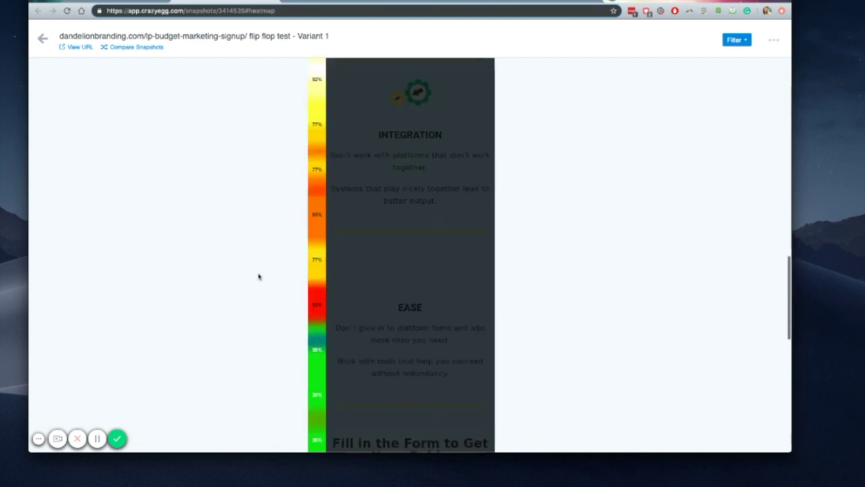
scroll(347, 209, "down", 3)
mouse_move(408, 235)
scroll(407, 241, "down", 7)
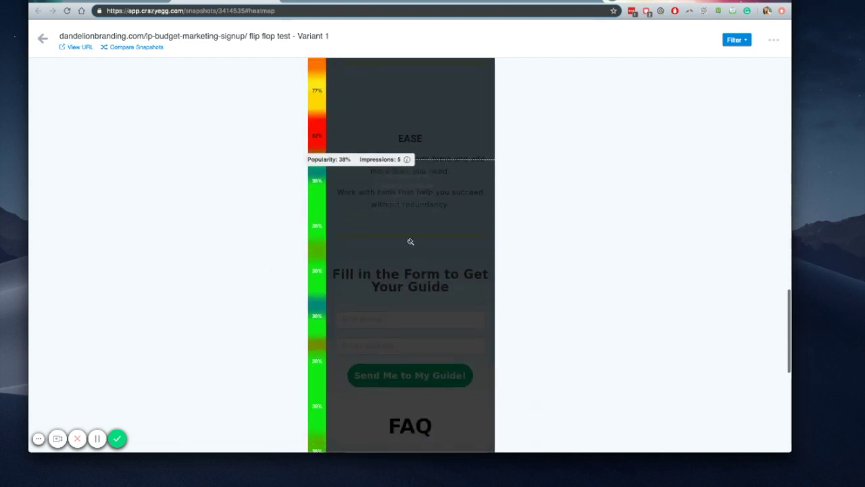
Review the popularity around the first signup form in the heatmap again and return to the report's start.
scroll(410, 241, "up", 2)
scroll(410, 242, "up", 5)
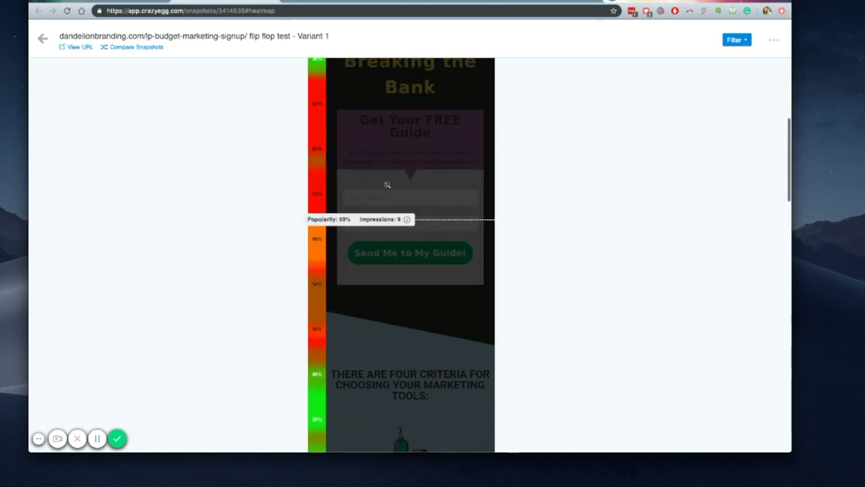
scroll(218, 190, "down", 3)
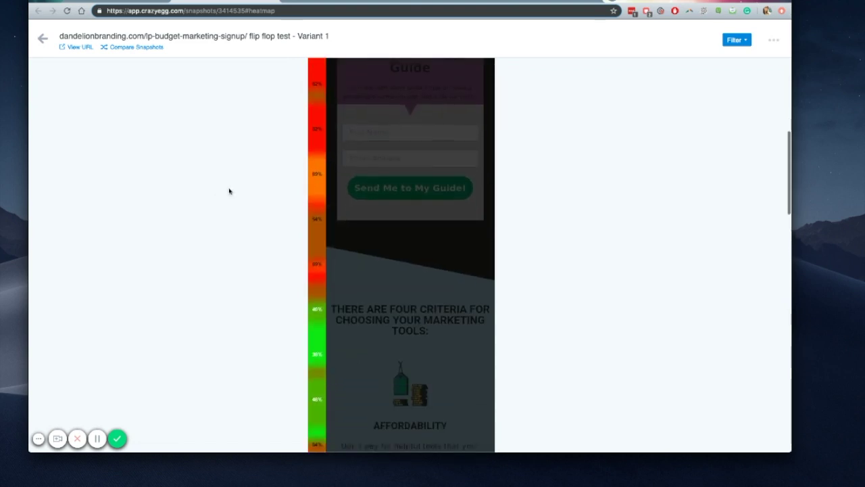
scroll(405, 245, "down", 5)
scroll(408, 246, "up", 10)
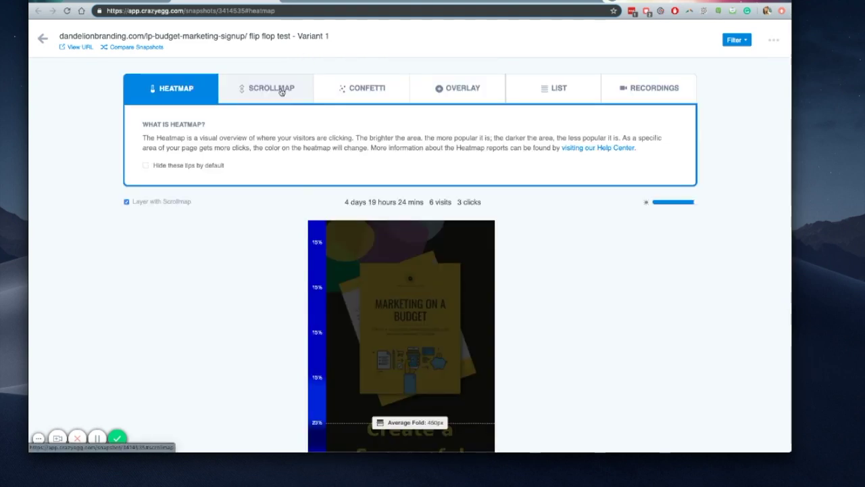
Open the snapshot's Scrollmap report and examine section popularity from the page top to the free guide signup form.
left_click(281, 90)
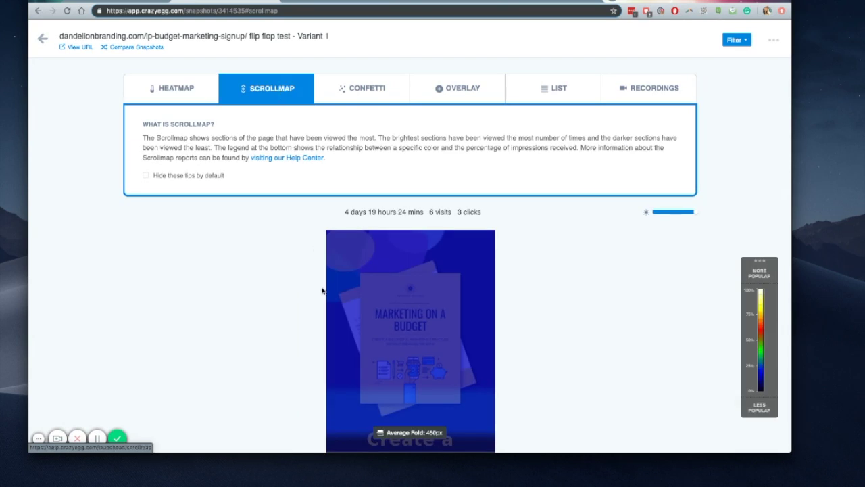
scroll(276, 272, "down", 1)
scroll(275, 274, "down", 3)
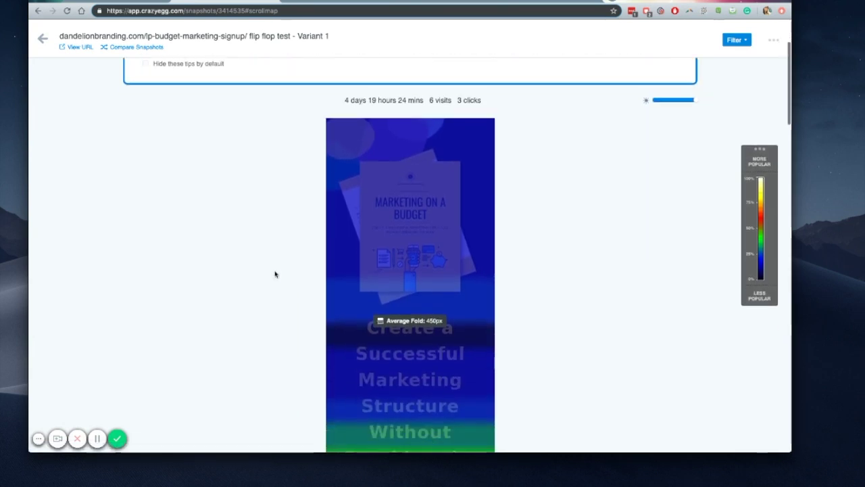
scroll(274, 273, "down", 2)
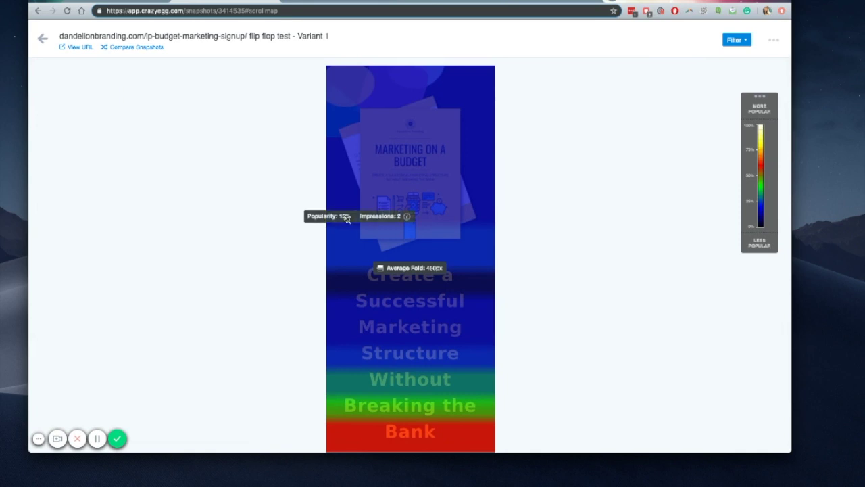
scroll(347, 216, "down", 1)
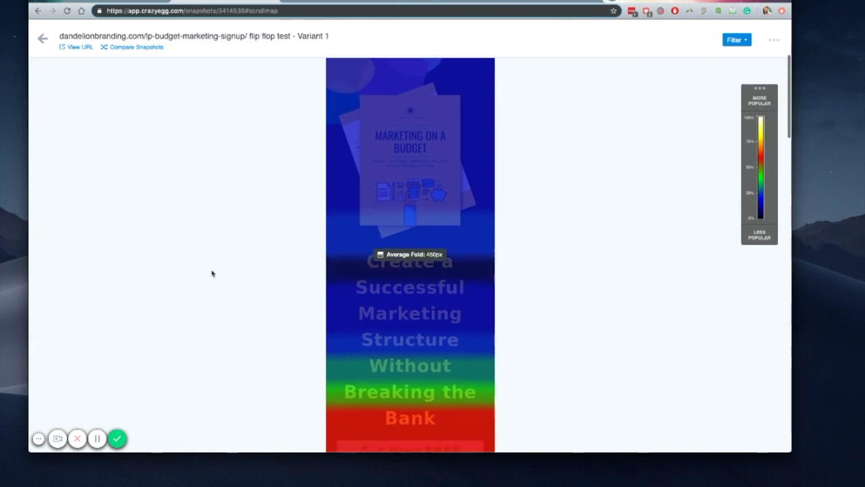
scroll(212, 273, "down", 1)
scroll(212, 273, "down", 1)
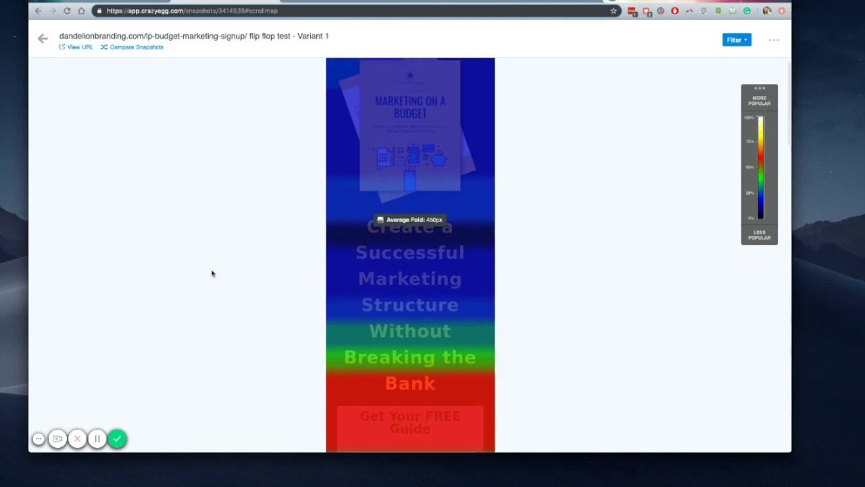
scroll(212, 272, "down", 1)
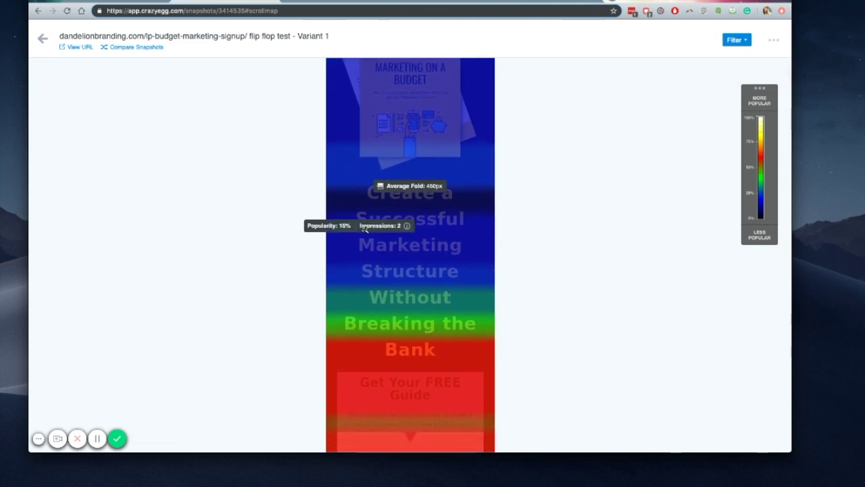
scroll(371, 257, "down", 2)
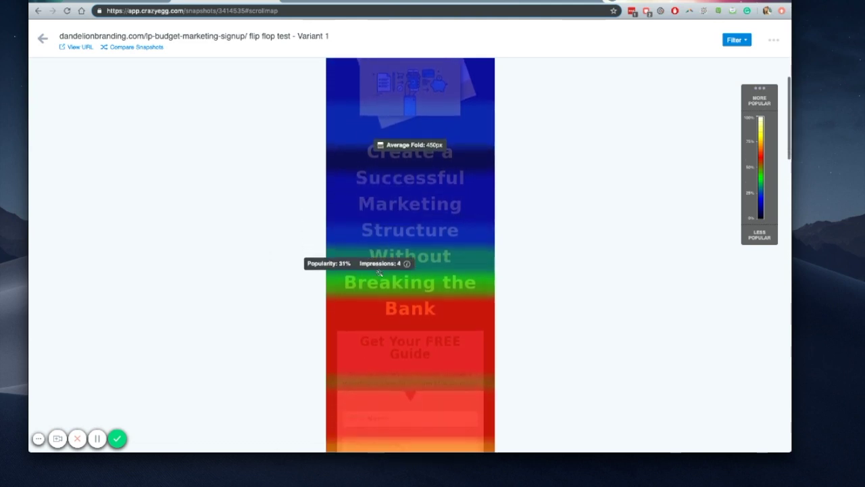
scroll(380, 276, "down", 1)
scroll(380, 278, "down", 8)
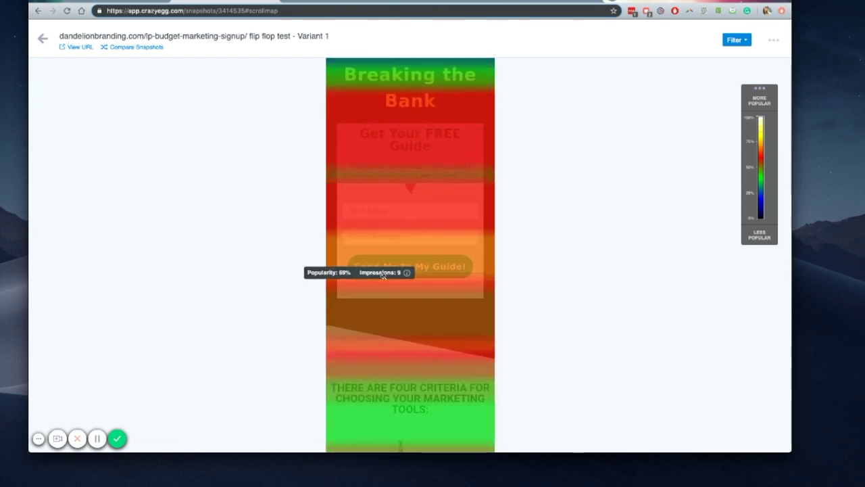
Examine the scrollmap popularity from the signup form through the Affordability and Growth criteria to the Integration section.
scroll(307, 255, "down", 2)
scroll(307, 254, "down", 5)
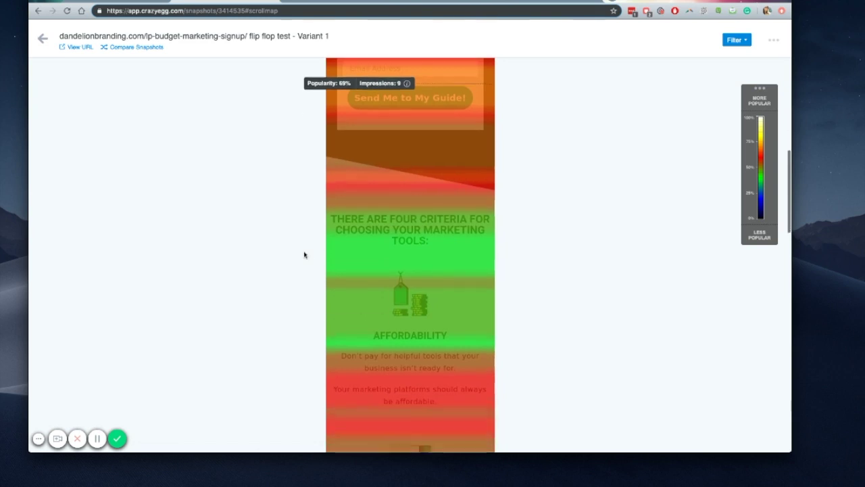
scroll(336, 146, "down", 7)
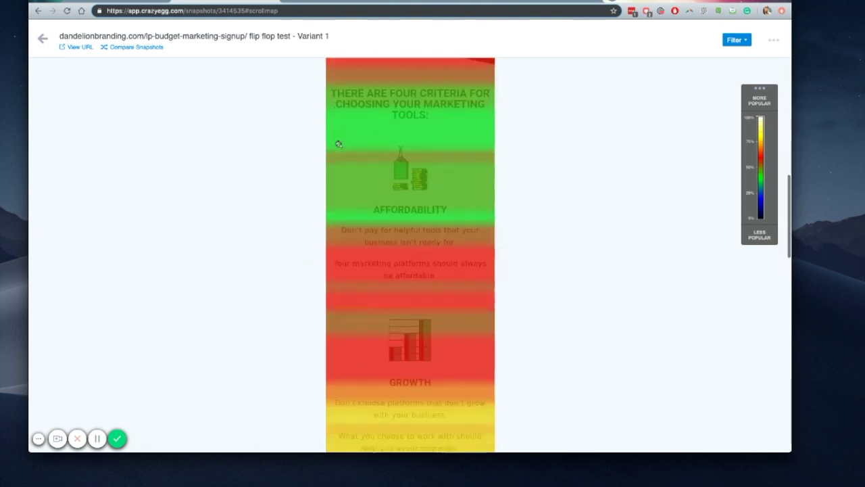
scroll(394, 194, "down", 4)
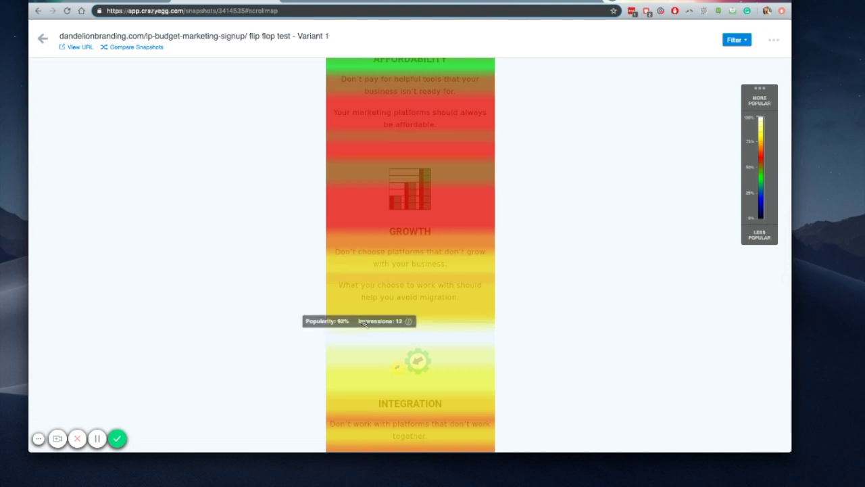
scroll(363, 325, "down", 1)
scroll(364, 325, "down", 1)
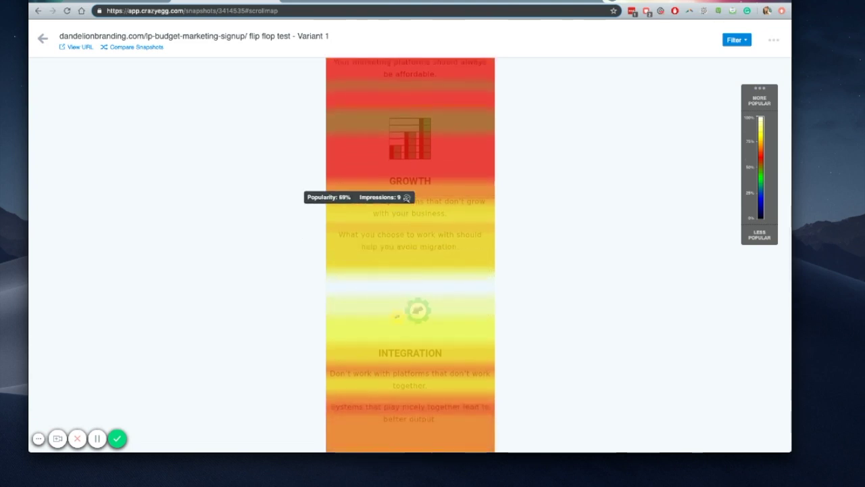
mouse_move(409, 302)
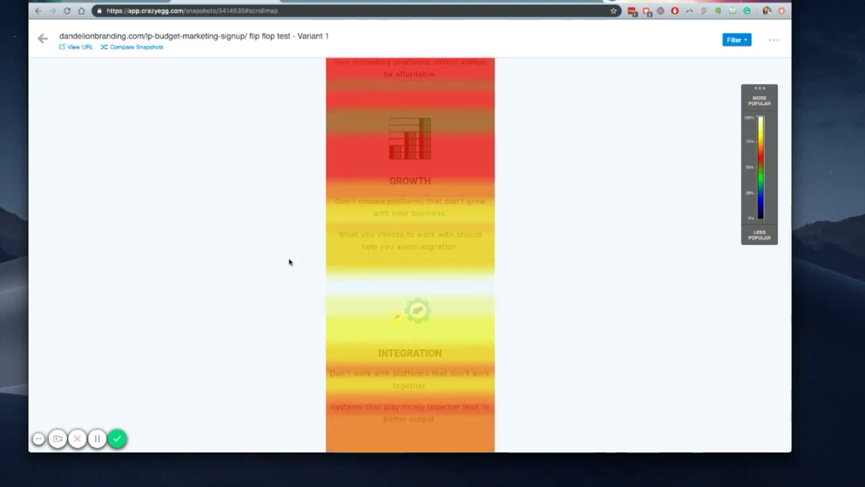
Examine the scrollmap from the Integration section through Ease to the second guide form.
scroll(289, 261, "down", 3)
scroll(304, 269, "down", 1)
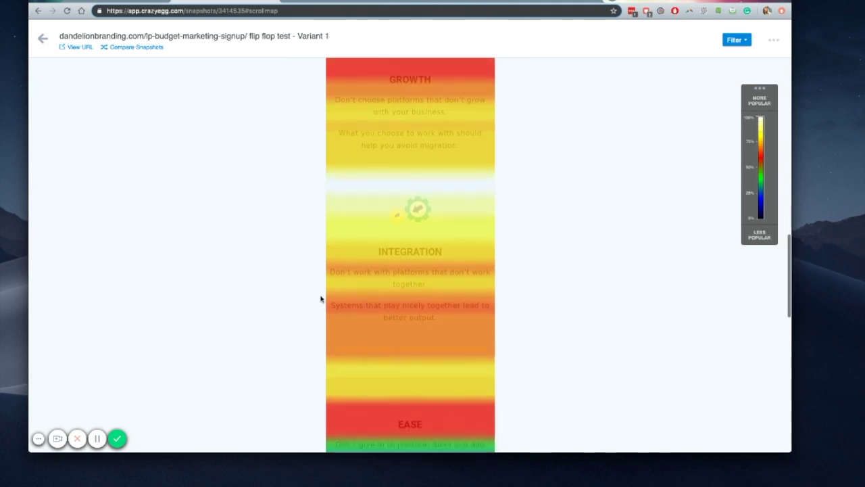
scroll(370, 304, "down", 2)
scroll(372, 304, "up", 1)
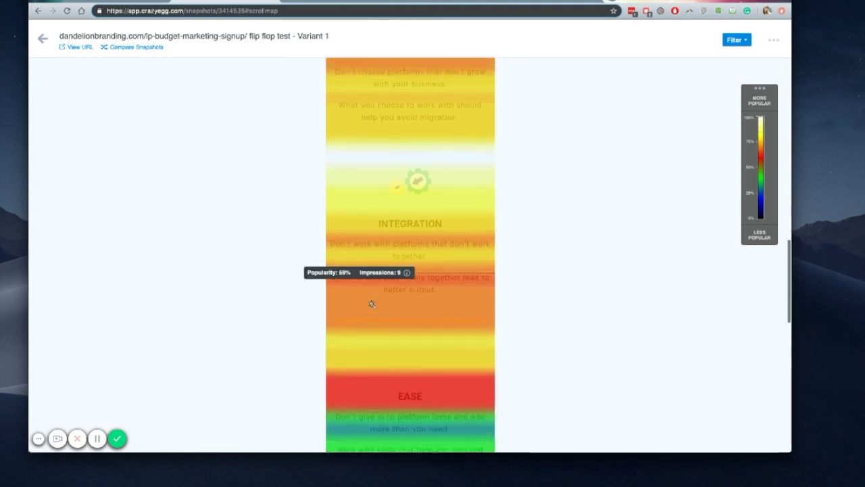
scroll(372, 304, "down", 5)
scroll(371, 305, "down", 2)
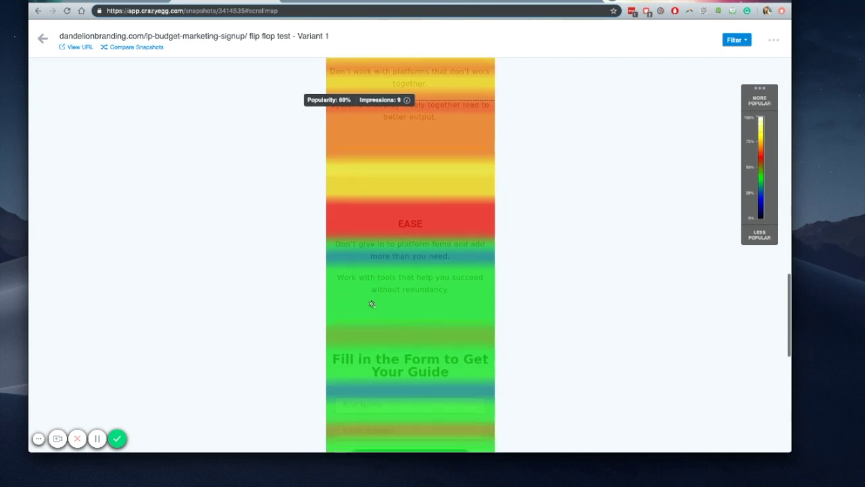
Open the snapshot's Confetti report and look over the click dots by referrer down to the FAQ and back.
scroll(245, 286, "up", 15)
left_click(352, 86)
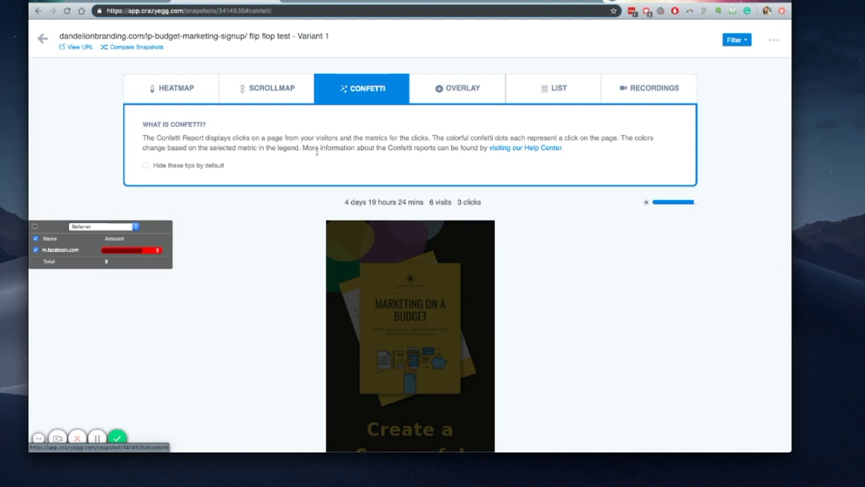
scroll(399, 277, "down", 4)
scroll(428, 275, "down", 10)
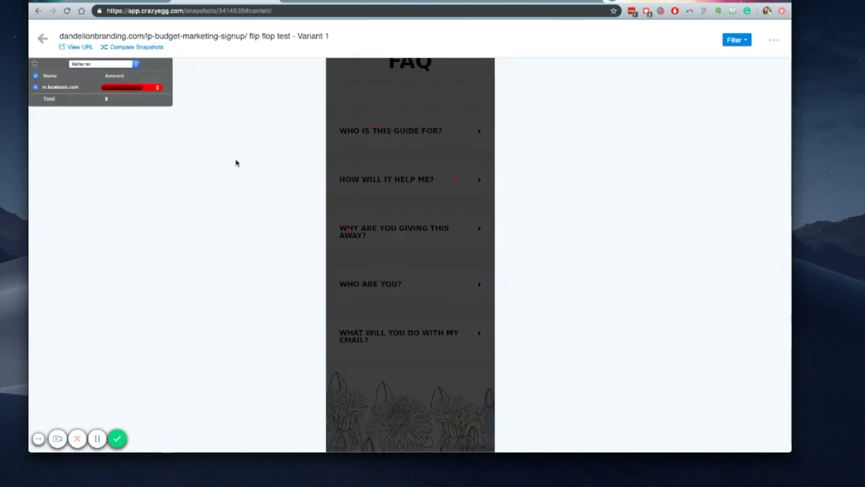
scroll(235, 163, "up", 10)
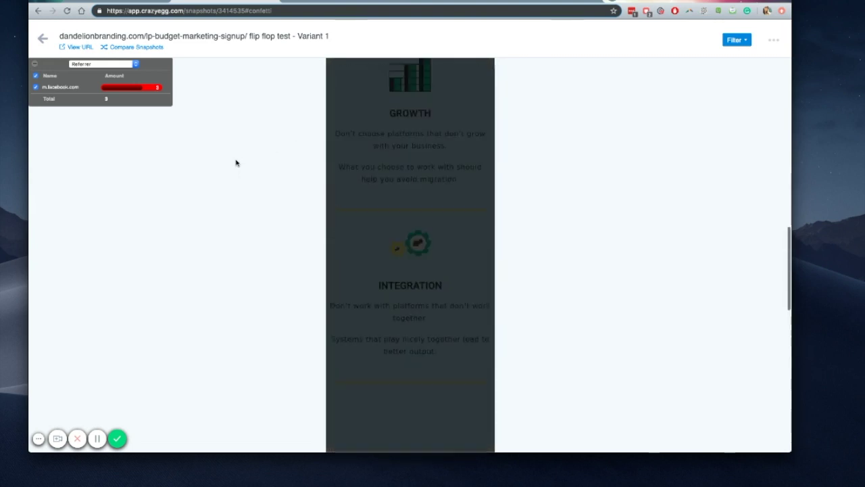
scroll(236, 163, "up", 5)
Return to the snapshots overview, open the visitor recordings and look through their durations, start pages and devices.
key("super+bracketleft")
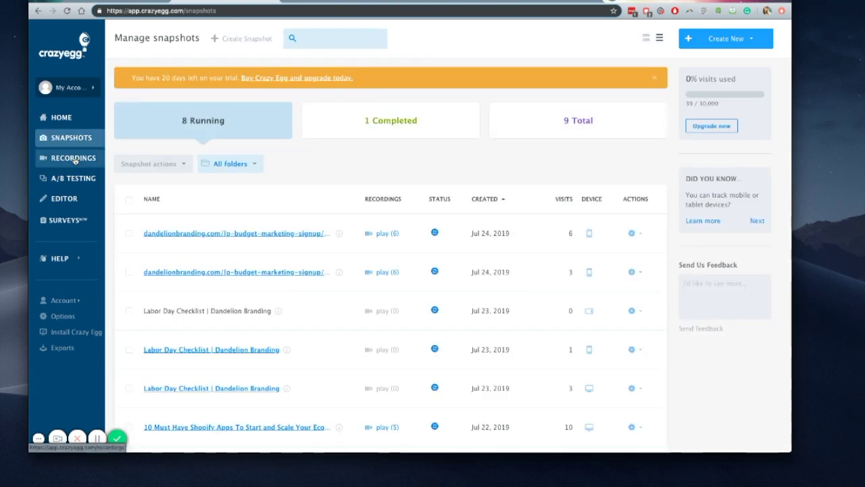
left_click(75, 159)
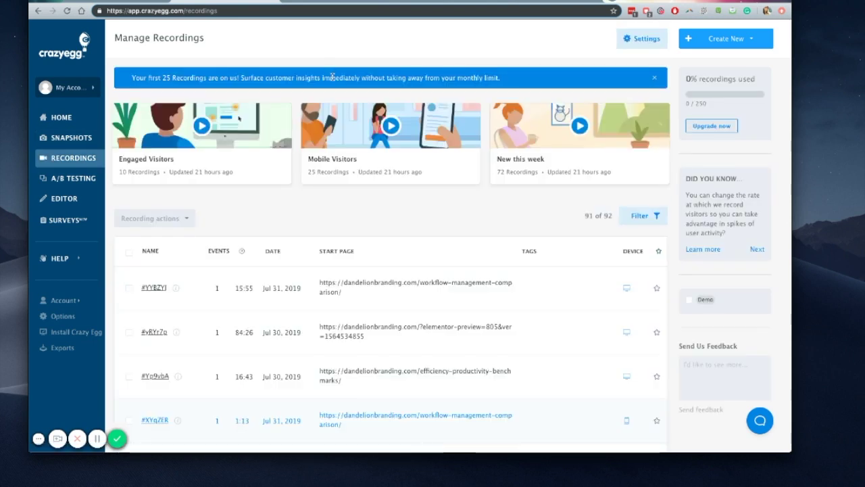
scroll(328, 61, "down", 2)
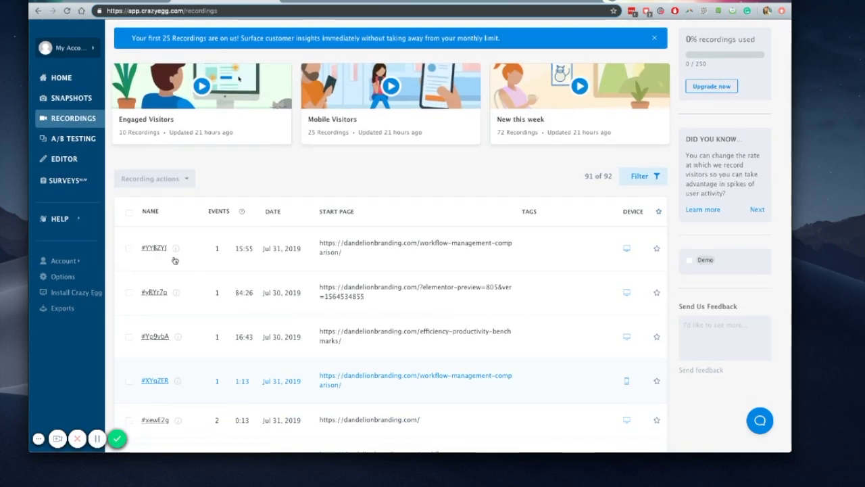
mouse_move(176, 250)
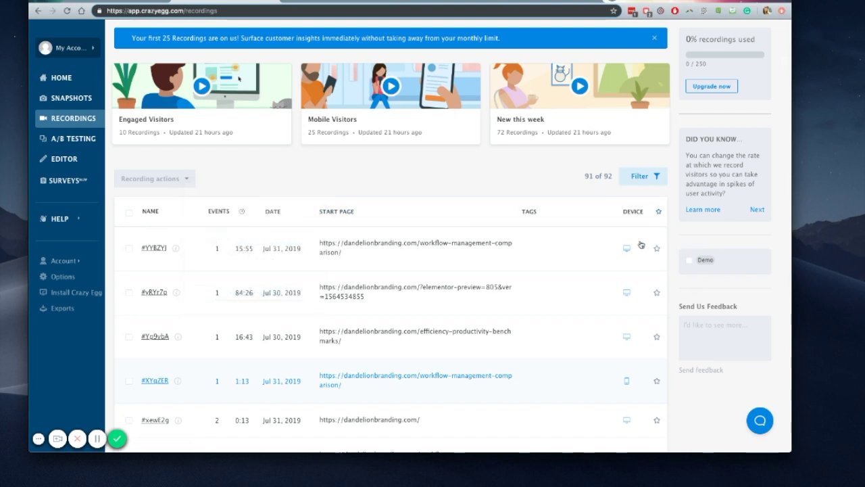
scroll(413, 142, "down", 2)
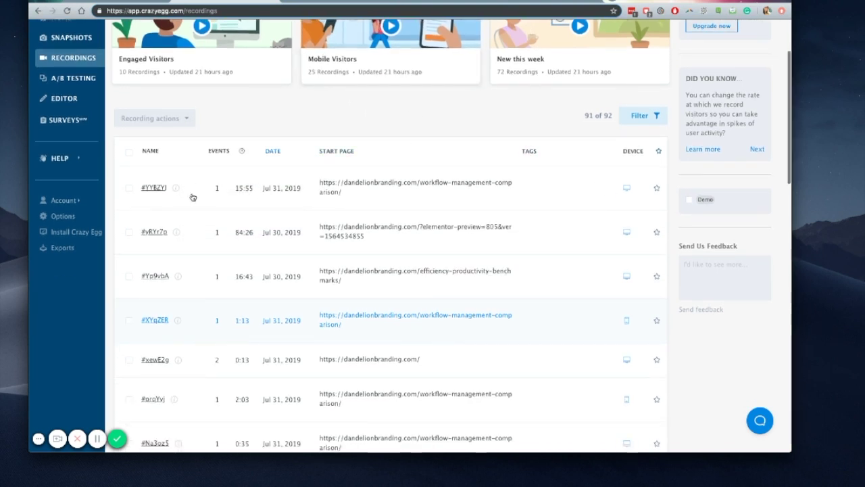
scroll(251, 232, "down", 4)
scroll(251, 230, "up", 7)
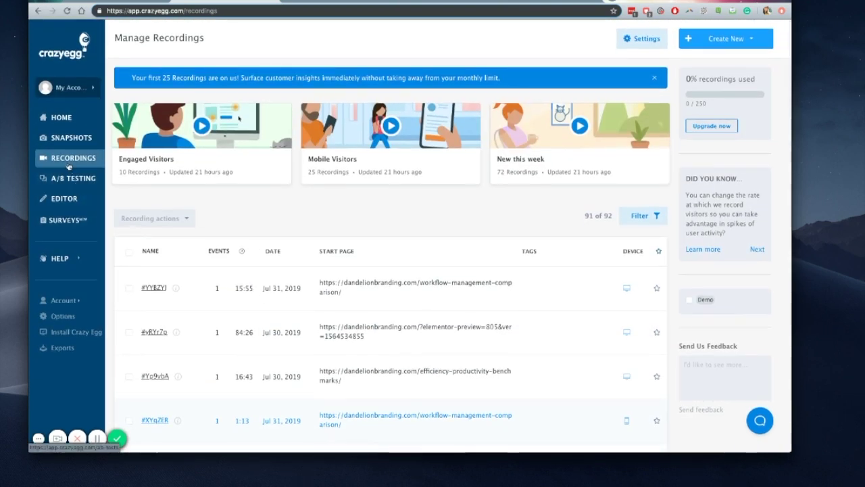
Open the A/B tests, review the running lp-budget-marketing-signup flip flop test, and open the surveys section.
left_click(68, 179)
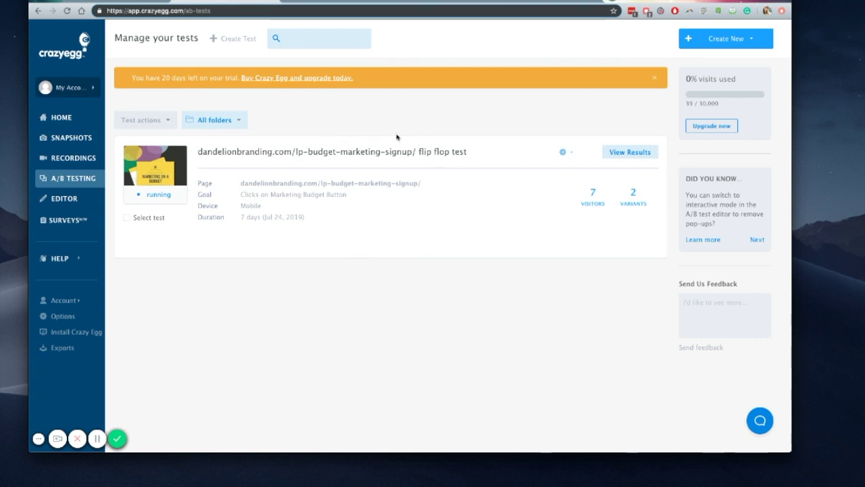
scroll(396, 137, "down", 1)
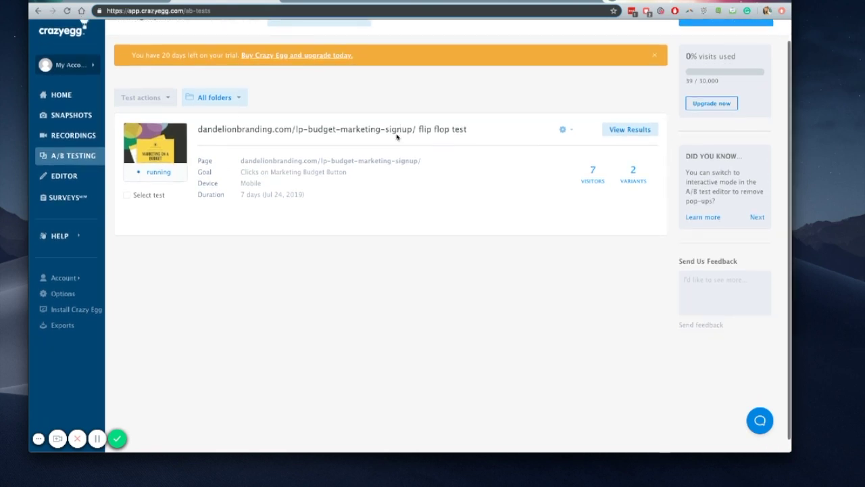
scroll(397, 137, "up", 1)
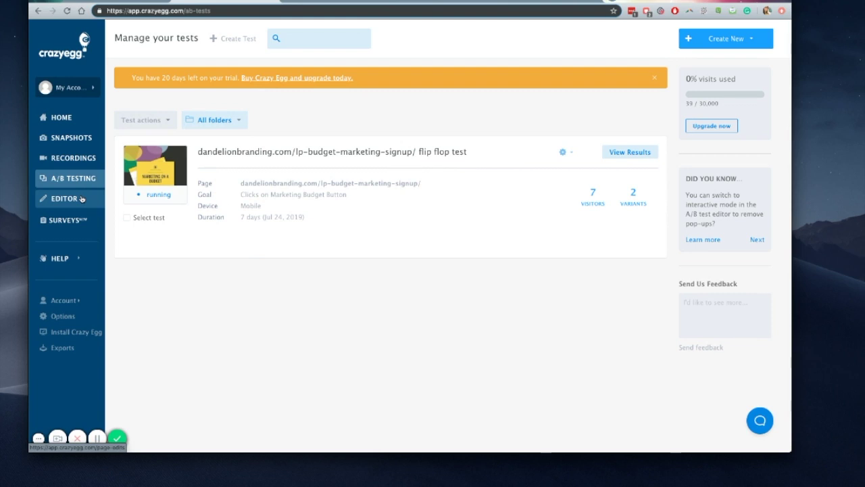
left_click(68, 220)
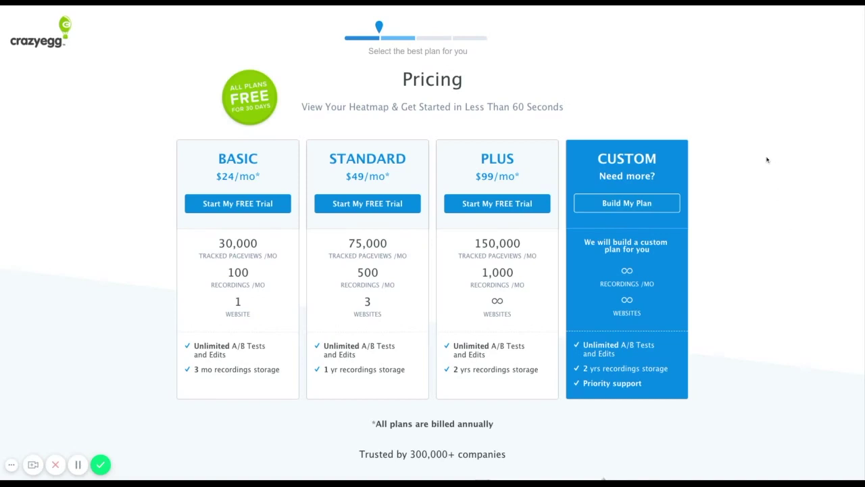
Compare the Basic, Standard, Plus and Custom plans on the Crazy Egg pricing page.
scroll(761, 157, "down", 1)
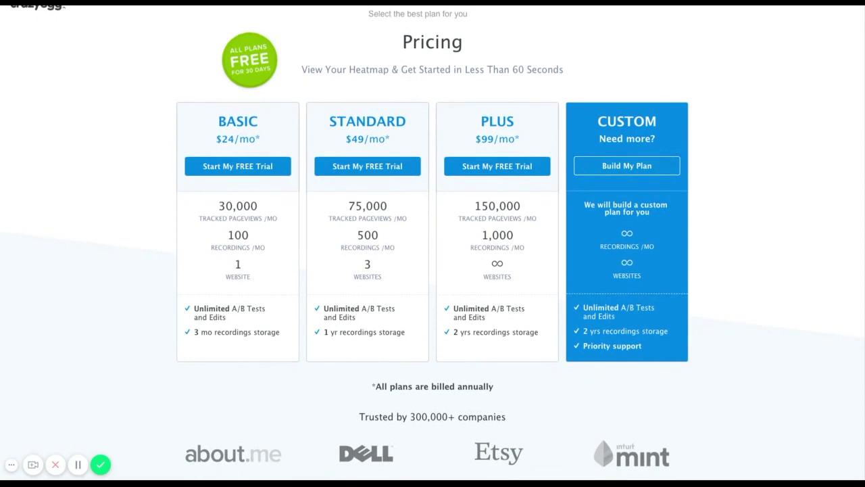
scroll(433, 244, "down", 1)
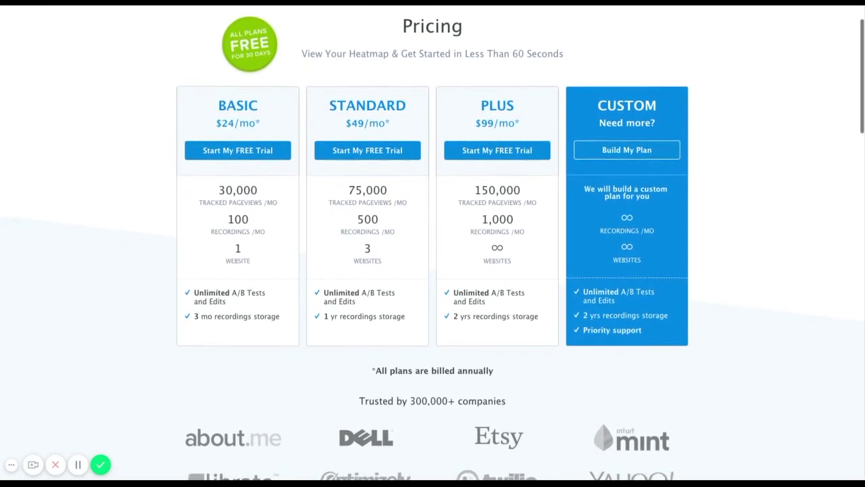